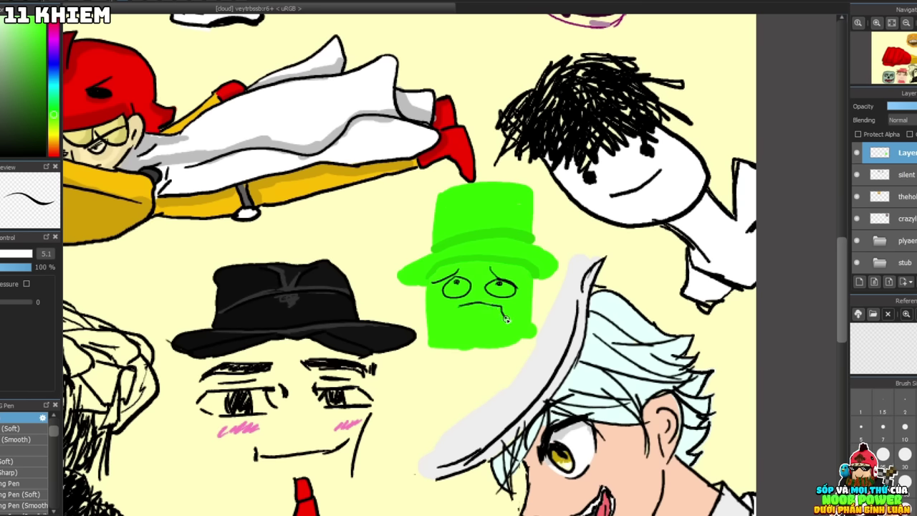
- Draw thick lips on the green character and outline the lower edges of its face in thin black
mouse_move(461, 305)
mouse_down()
mouse_move(473, 344)
mouse_move(508, 338)
mouse_move(504, 323)
mouse_move(475, 310)
mouse_move(507, 320)
mouse_move(465, 341)
mouse_move(510, 330)
mouse_move(473, 336)
mouse_move(506, 328)
mouse_move(466, 309)
mouse_move(450, 312)
mouse_move(466, 343)
mouse_up()
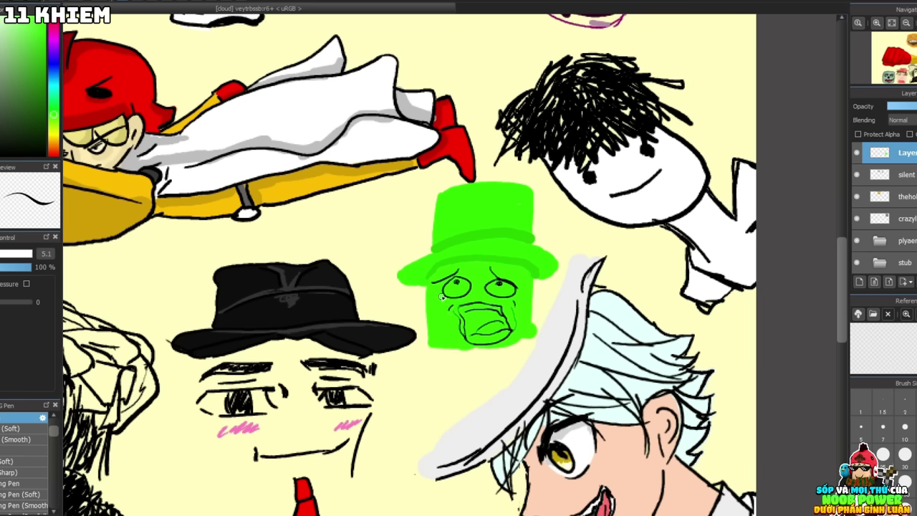
mouse_move(428, 283)
mouse_down()
mouse_move(431, 345)
mouse_move(487, 352)
mouse_up()
key(ctrl+z)
drag(527, 293, 532, 337)
- Outline the green top hat in thin black, covering the crown, the band and the brim
drag(440, 271, 505, 263)
drag(451, 245, 525, 240)
drag(536, 187, 535, 235)
mouse_move(462, 188)
mouse_down()
mouse_move(534, 188)
mouse_move(532, 202)
mouse_up()
mouse_move(441, 190)
mouse_down()
mouse_move(432, 252)
mouse_move(443, 247)
mouse_move(413, 277)
mouse_up()
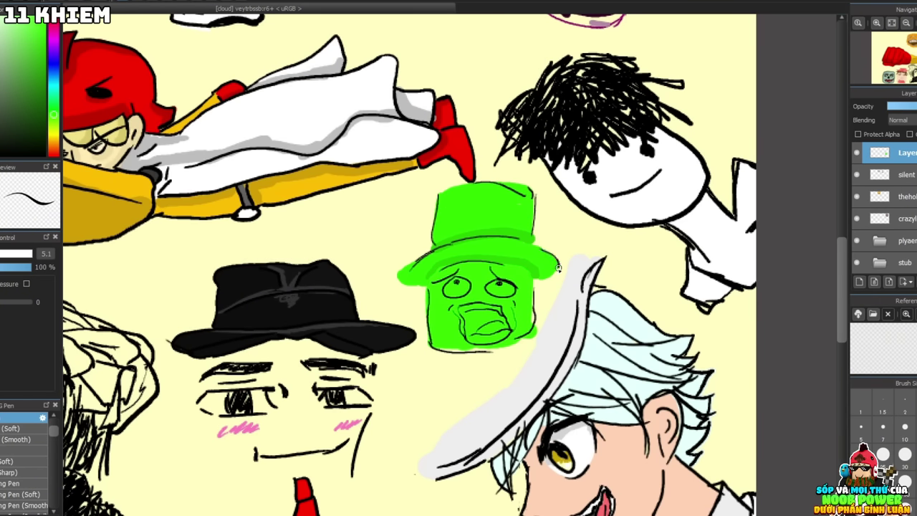
drag(539, 250, 560, 273)
mouse_move(382, 244)
mouse_down()
mouse_move(453, 245)
mouse_move(420, 238)
mouse_move(431, 247)
mouse_up()
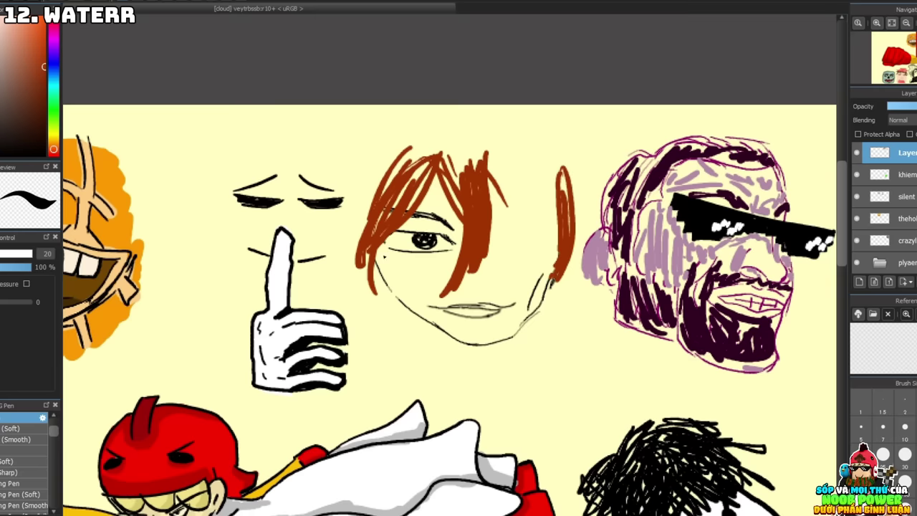
- Add a brown strand of hair to the one-eyed face with a 20 px brush
drag(494, 194, 508, 168)
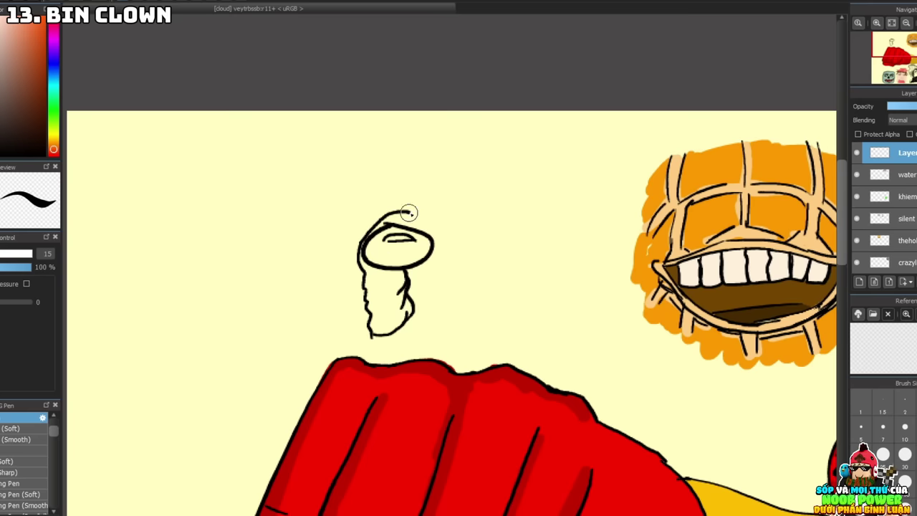
- Draw the clown's raised hand and head above the red fist in black outline with a 15 px brush
mouse_move(408, 207)
mouse_down()
mouse_move(422, 139)
mouse_move(483, 118)
mouse_move(443, 294)
mouse_move(552, 172)
mouse_up()
mouse_move(358, 161)
mouse_down()
mouse_move(391, 186)
mouse_move(398, 179)
mouse_move(376, 190)
mouse_move(401, 193)
mouse_up()
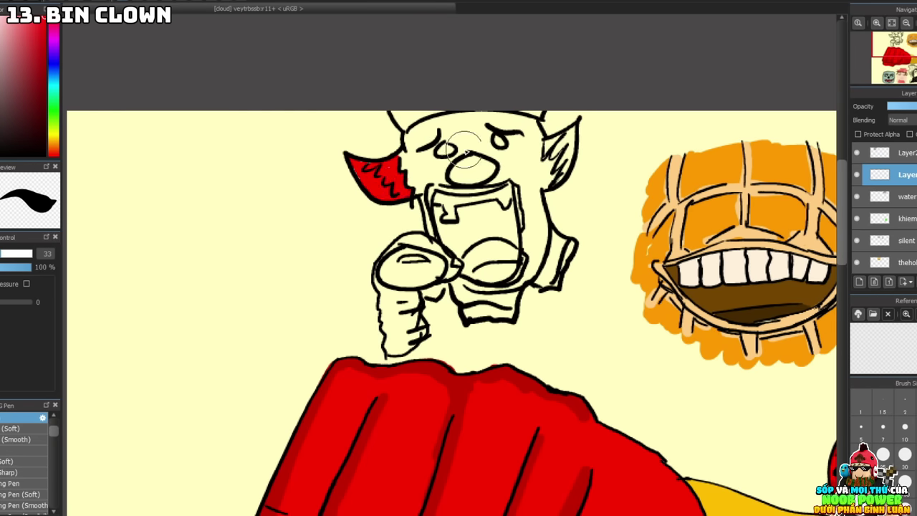
- Colour the clown on the layer beneath its outlines, with red hair and nose, skin-toned face and hand, and a black hat
drag(555, 136, 566, 172)
drag(456, 165, 491, 172)
click(53, 142)
mouse_move(401, 250)
mouse_down()
mouse_move(440, 286)
mouse_move(438, 195)
mouse_move(547, 177)
mouse_move(551, 260)
mouse_move(514, 171)
mouse_move(466, 143)
mouse_up()
click(29, 96)
drag(430, 118, 517, 114)
key(ctrl+minus)
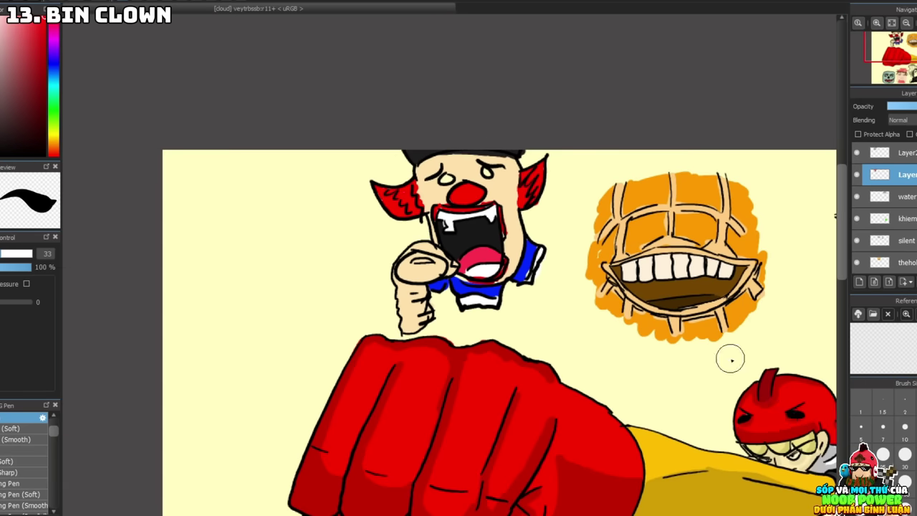
click(883, 412)
click(862, 407)
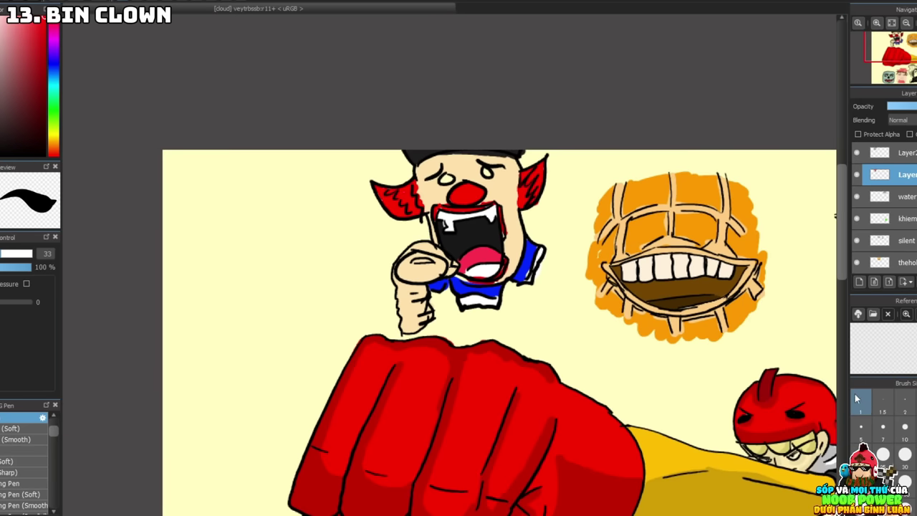
drag(307, 223, 308, 251)
mouse_move(331, 224)
mouse_down()
mouse_move(320, 247)
mouse_move(347, 258)
mouse_up()
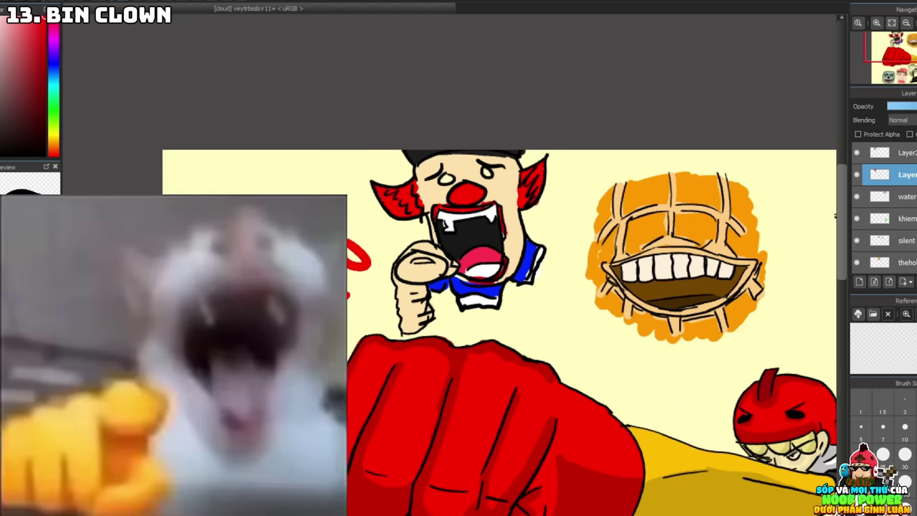
mouse_move(301, 271)
mouse_down()
mouse_move(259, 272)
mouse_move(270, 268)
mouse_move(254, 272)
mouse_move(262, 307)
mouse_move(281, 306)
mouse_move(286, 276)
mouse_move(264, 268)
mouse_move(291, 270)
mouse_move(272, 287)
mouse_up()
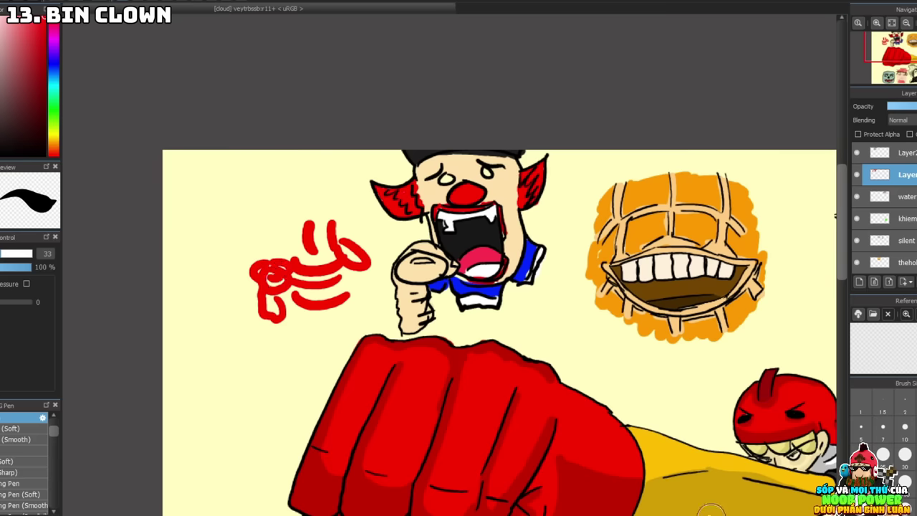
key(ctrl+z)
key(ctrl+z)
key(ctrl+z)
key(ctrl+z)
key(ctrl+z)
key(ctrl+z)
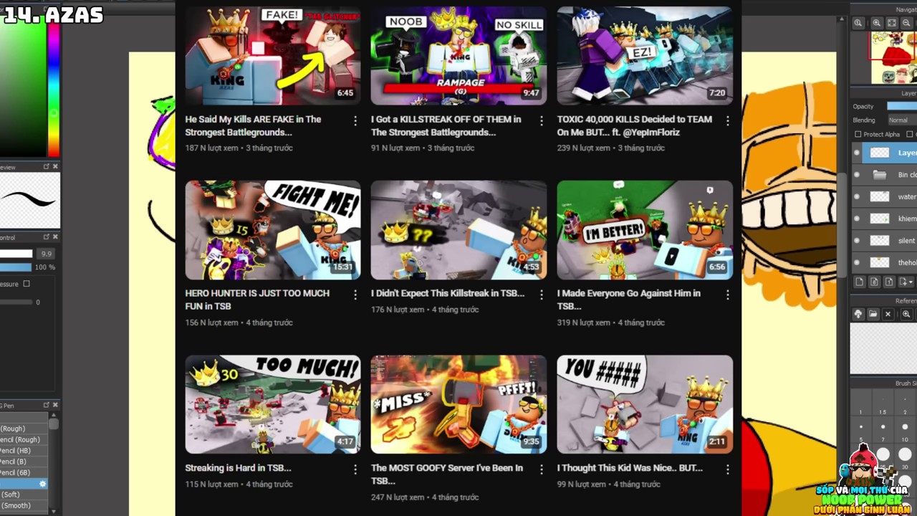
- Draw an orange chain with a round pendant below the face with the crown and glasses, and colour the pendant yellow
drag(134, 199, 154, 290)
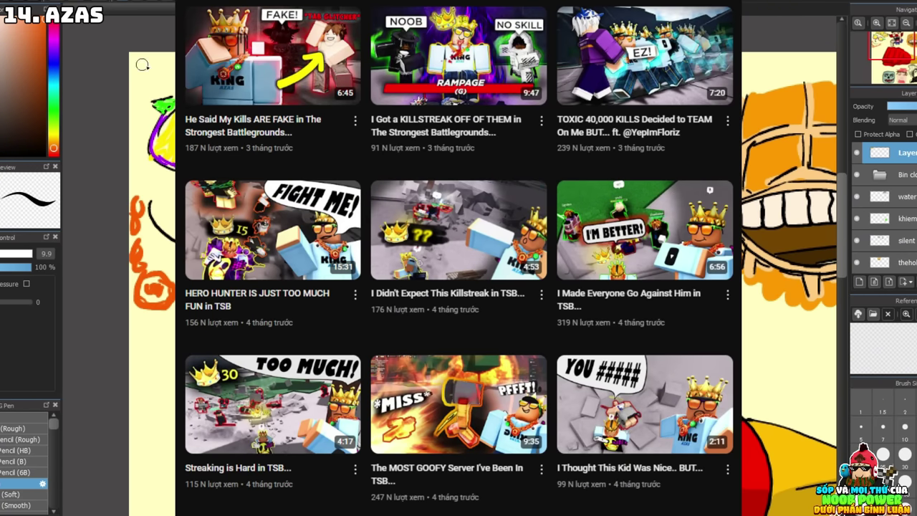
click(53, 133)
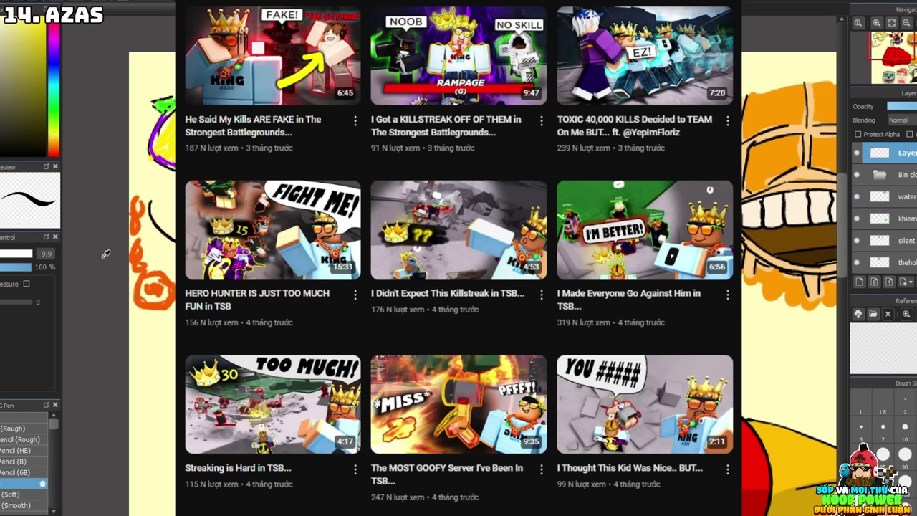
mouse_move(140, 280)
mouse_down()
mouse_move(163, 281)
mouse_move(149, 298)
mouse_move(161, 297)
mouse_up()
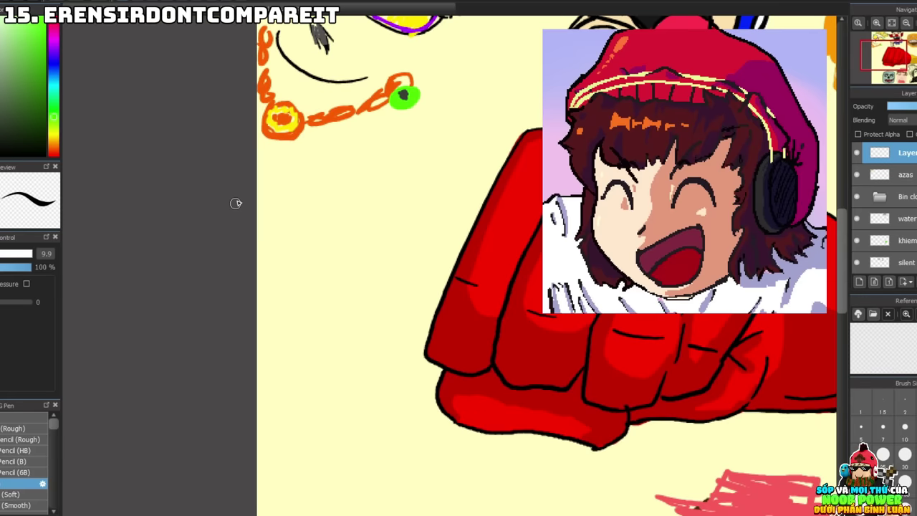
- Sketch a portrait wearing glasses and a beanie in the empty area below the orange chain
mouse_move(370, 250)
mouse_down()
mouse_move(337, 248)
mouse_move(319, 230)
mouse_move(311, 301)
mouse_move(348, 170)
mouse_move(440, 244)
mouse_move(256, 192)
mouse_move(445, 279)
mouse_move(308, 337)
mouse_up()
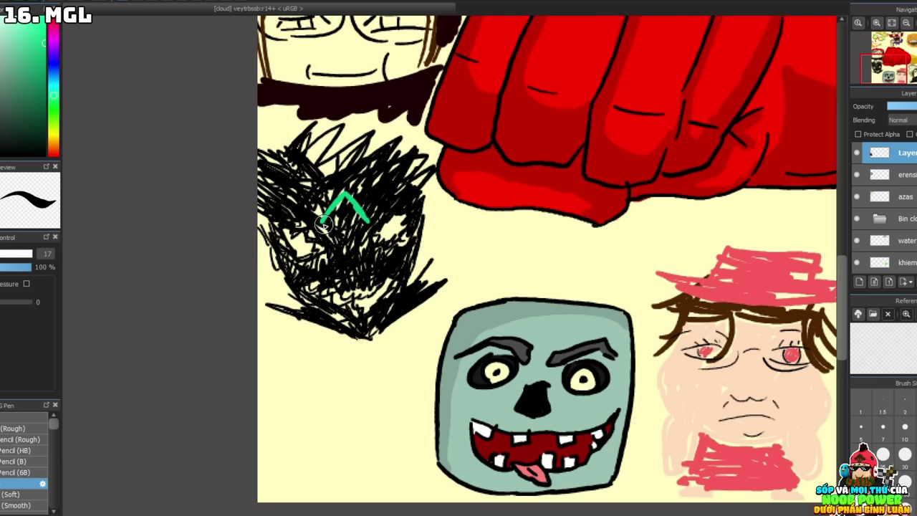
- Paint a green arrow-shaped mark down the centre of the black scribbled face and thicken its black spiky hair
mouse_move(324, 219)
mouse_down()
mouse_move(341, 257)
mouse_move(364, 250)
mouse_move(365, 224)
mouse_move(357, 224)
mouse_move(356, 250)
mouse_move(358, 217)
mouse_move(346, 199)
mouse_move(331, 217)
mouse_move(339, 207)
mouse_move(339, 245)
mouse_move(345, 228)
mouse_move(351, 252)
mouse_move(350, 211)
mouse_move(352, 247)
mouse_up()
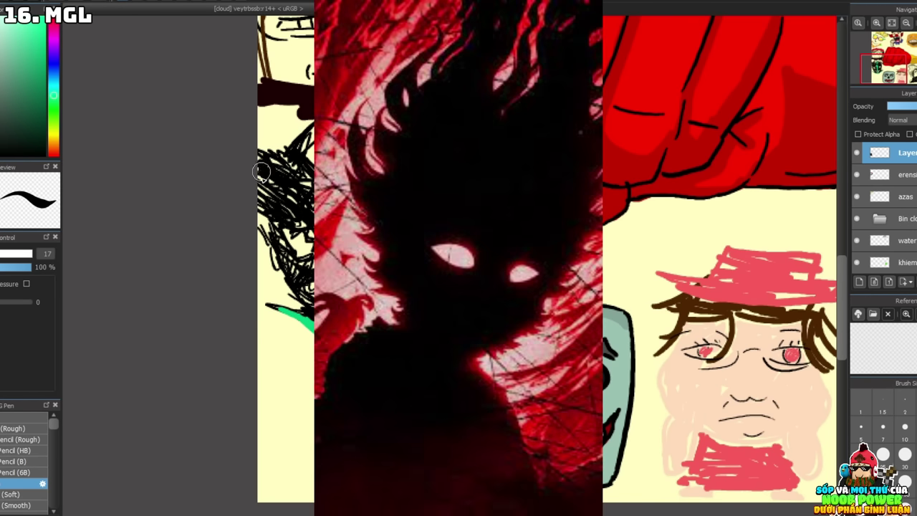
mouse_move(431, 215)
mouse_down()
mouse_move(427, 144)
mouse_move(398, 147)
mouse_move(384, 129)
mouse_move(347, 136)
mouse_up()
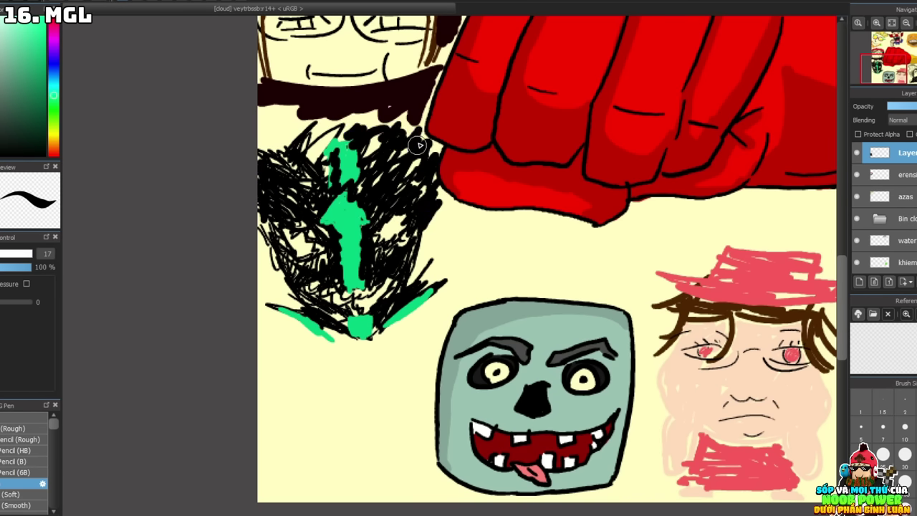
scroll(443, 261, down, 2)
drag(487, 254, 477, 251)
mouse_move(495, 245)
mouse_down()
mouse_move(499, 251)
mouse_move(475, 246)
mouse_up()
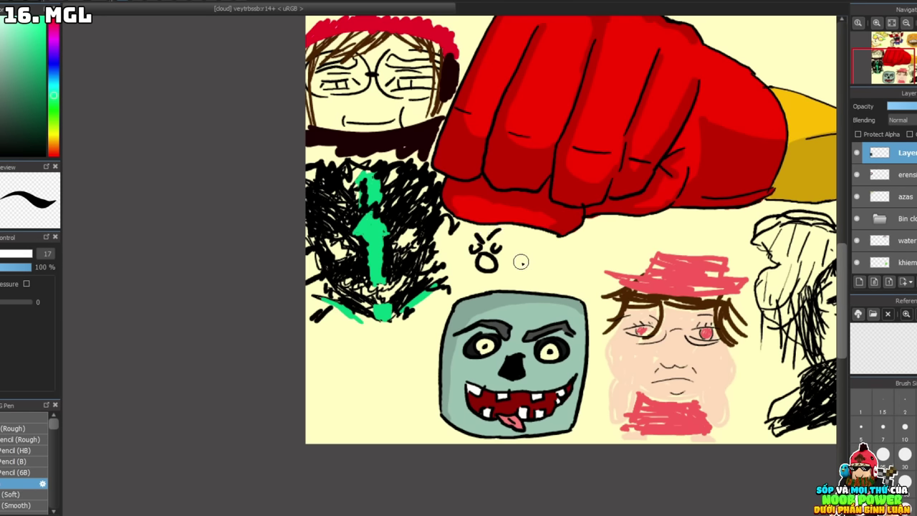
key(ctrl+z)
key(ctrl+z)
key(ctrl+z)
key(ctrl+z)
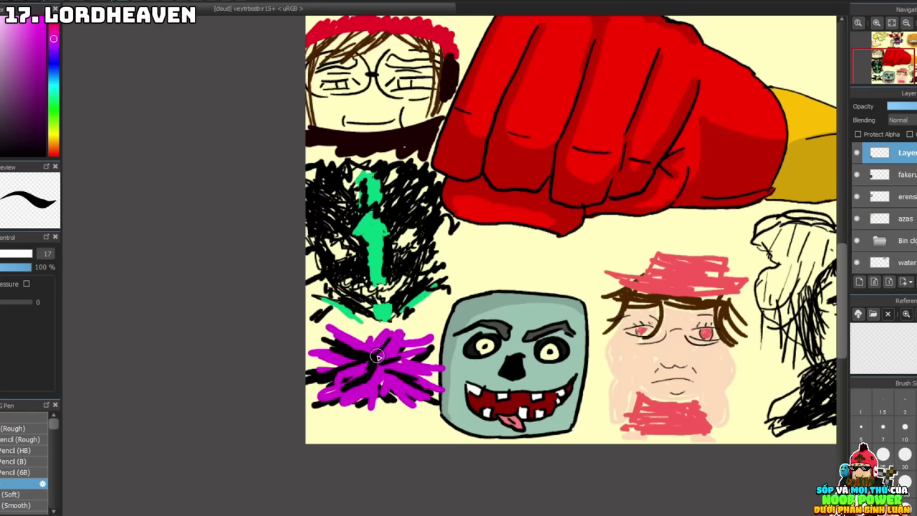
scroll(419, 265, up, 4)
scroll(419, 265, down, 3)
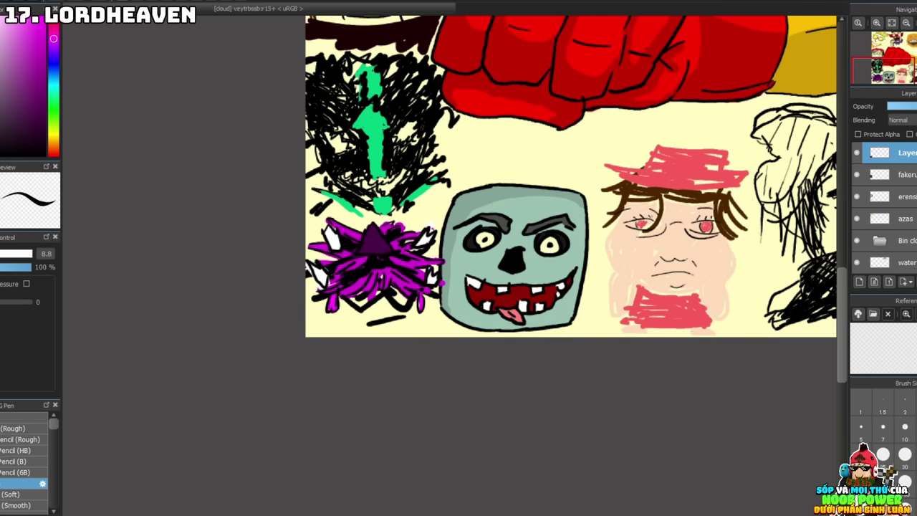
scroll(447, 270, up, 1)
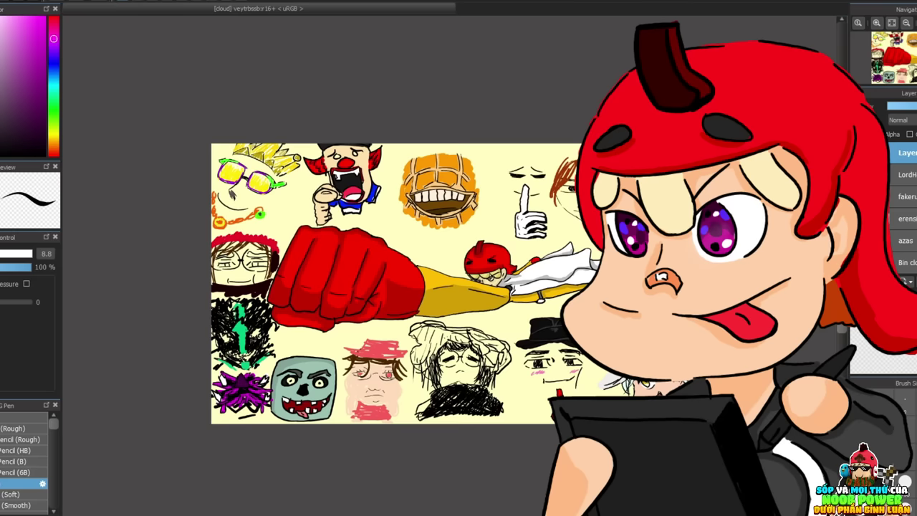
drag(428, 243, 427, 261)
mouse_move(406, 245)
mouse_down()
mouse_move(434, 240)
mouse_move(433, 248)
mouse_up()
mouse_move(439, 228)
mouse_down()
mouse_move(445, 252)
mouse_move(471, 251)
mouse_up()
drag(436, 239, 452, 238)
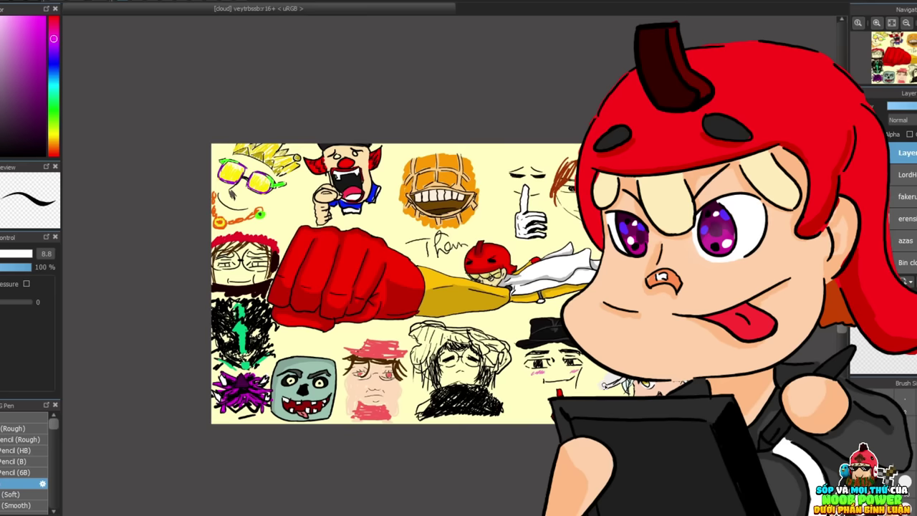
key(ctrl+z)
key(ctrl+z)
key(ctrl+z)
key(ctrl+z)
key(ctrl+z)
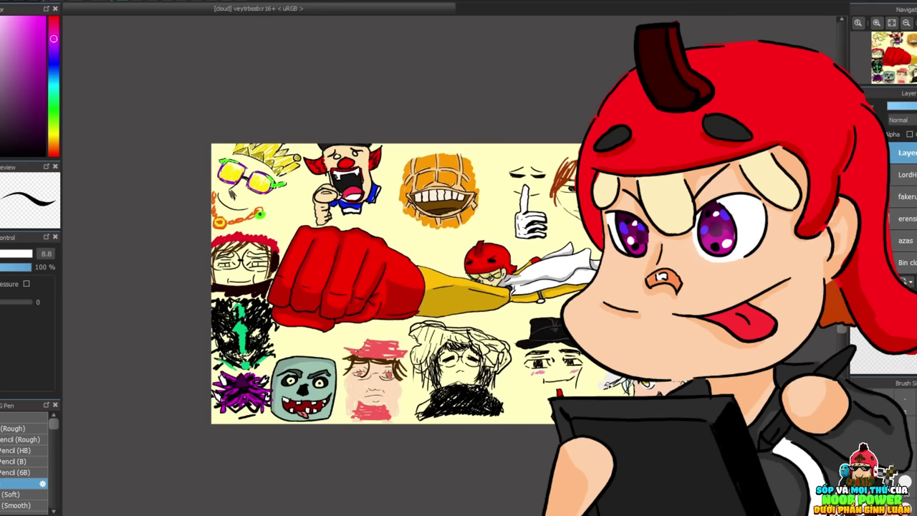
- Draw a face with two black dot eyes and a curved smile between the red fist and the zombie head, backed with white
scroll(618, 381, up, 1)
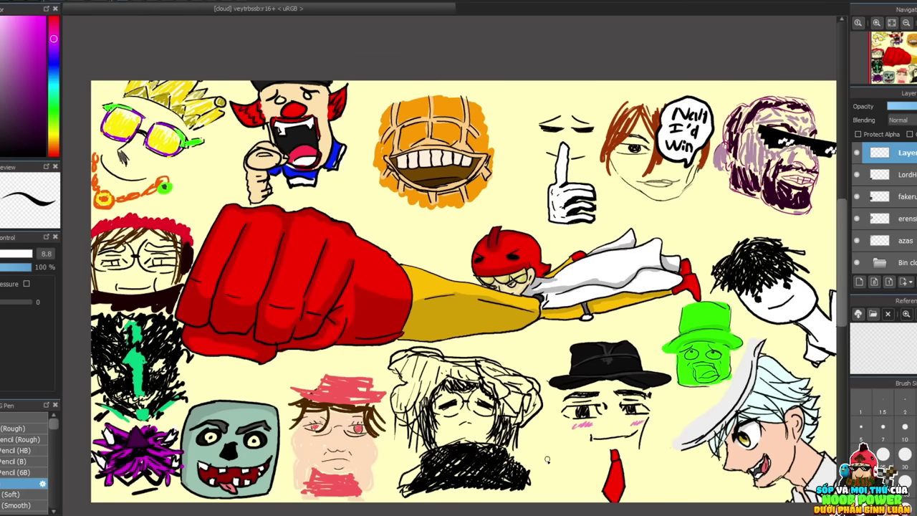
scroll(547, 460, down, 1)
drag(611, 354, 741, 354)
scroll(741, 354, up, 1)
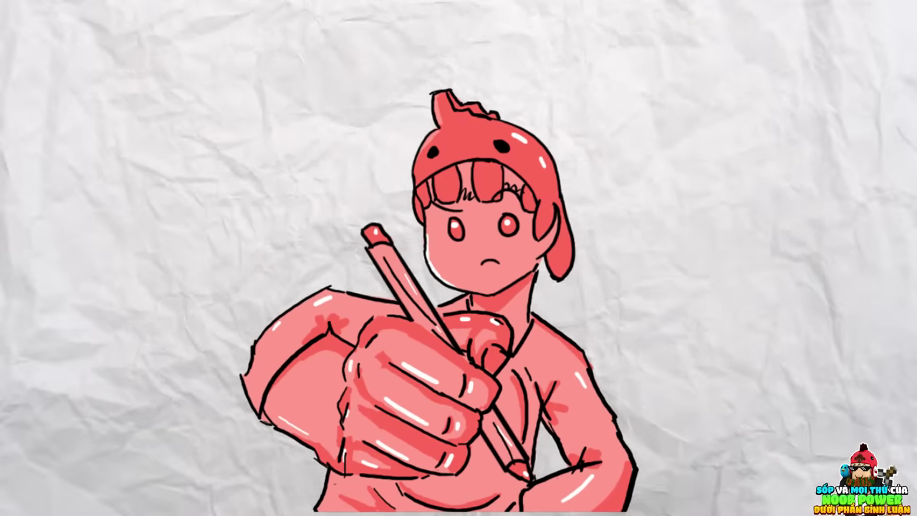
click(464, 322)
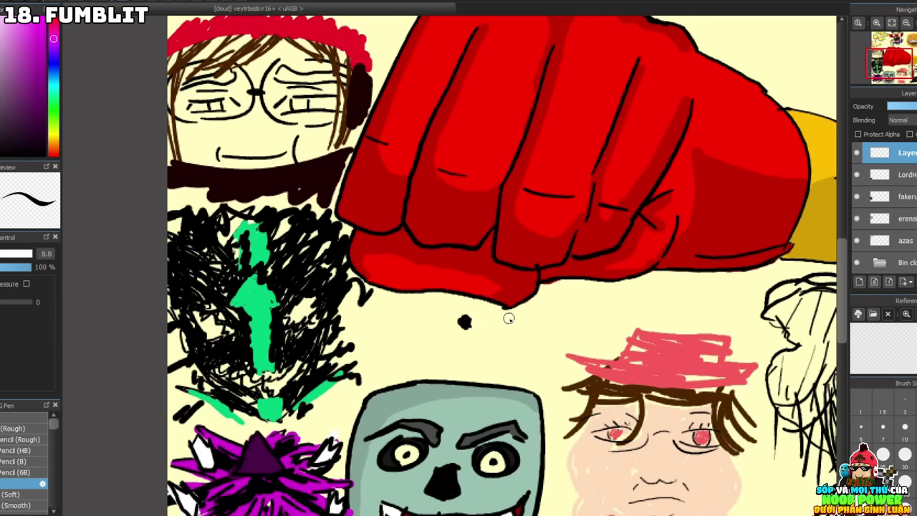
click(513, 323)
drag(448, 361, 565, 334)
key(ctrl+z)
drag(466, 351, 568, 335)
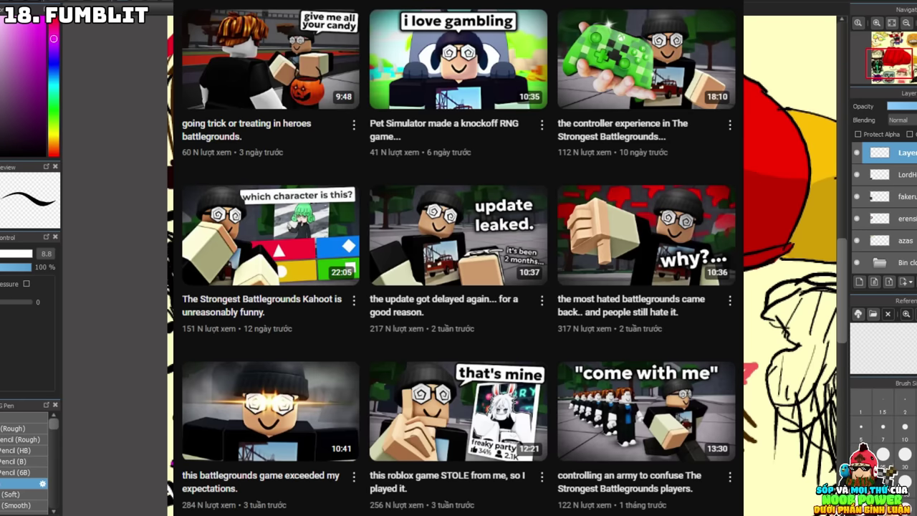
mouse_move(452, 305)
mouse_down()
mouse_move(507, 375)
mouse_move(549, 374)
mouse_move(579, 330)
mouse_move(459, 311)
mouse_up()
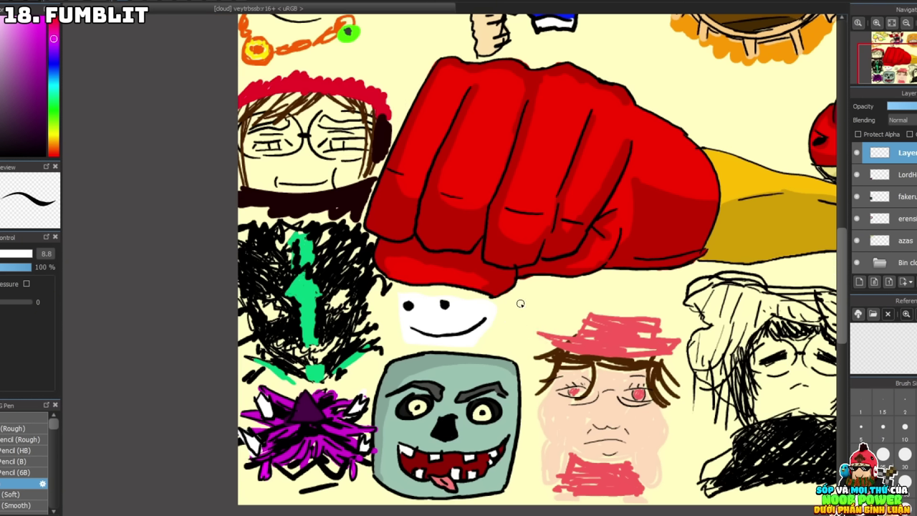
mouse_move(518, 301)
mouse_down()
mouse_move(548, 296)
mouse_move(543, 311)
mouse_move(574, 305)
mouse_move(588, 285)
mouse_move(605, 303)
mouse_move(663, 307)
mouse_up()
click(657, 311)
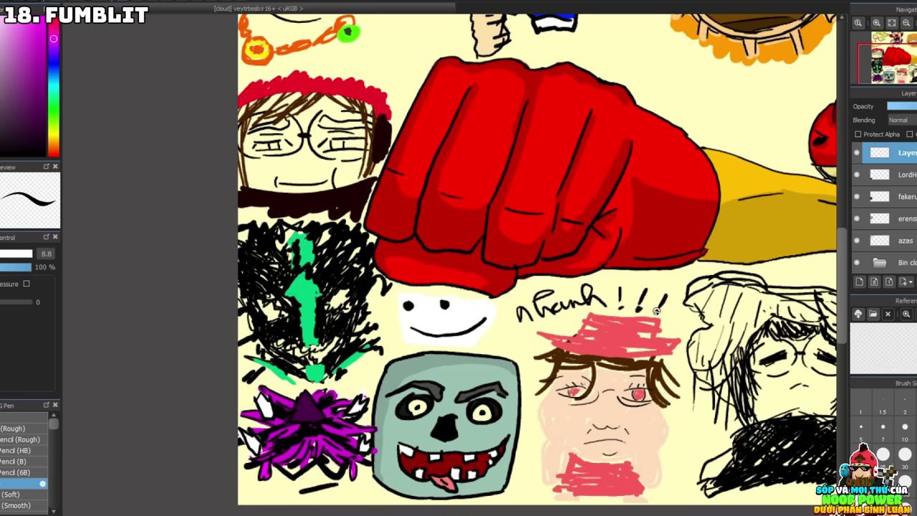
key(ctrl+z)
key(ctrl+z)
key(ctrl+z)
key(ctrl+z)
key(ctrl+z)
key(ctrl+z)
key(ctrl+z)
key(ctrl+z)
key(ctrl+z)
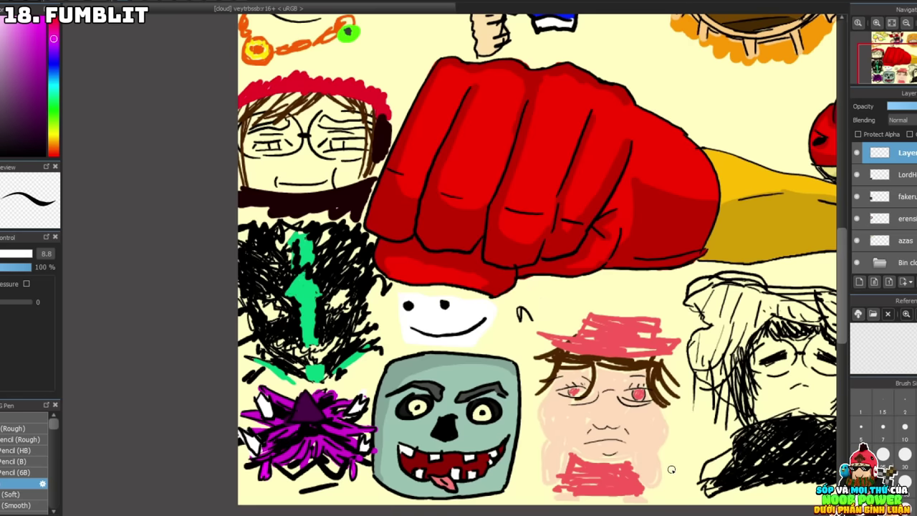
- Draw two half-lidded eyes with brow lines and wrinkles between the waffle face and the yellow arm, using a thin black line
scroll(589, 428, down, 5)
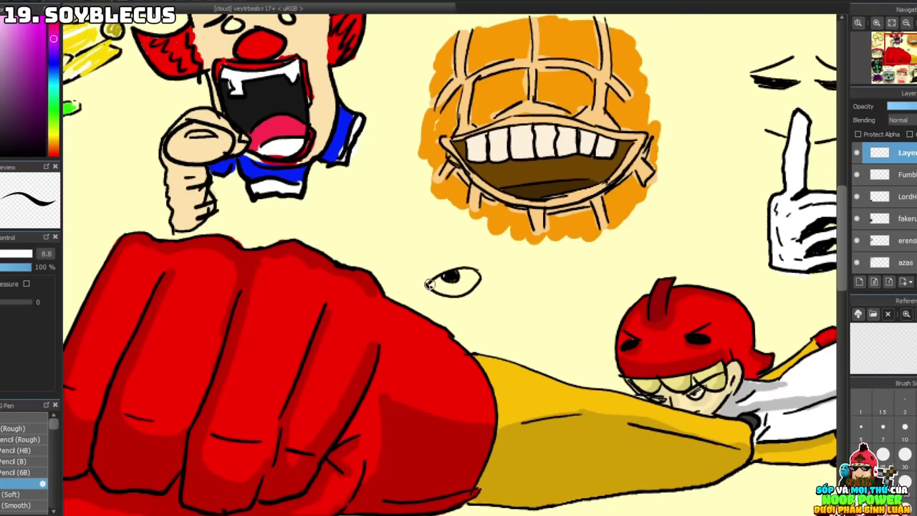
drag(430, 286, 471, 268)
drag(414, 255, 456, 245)
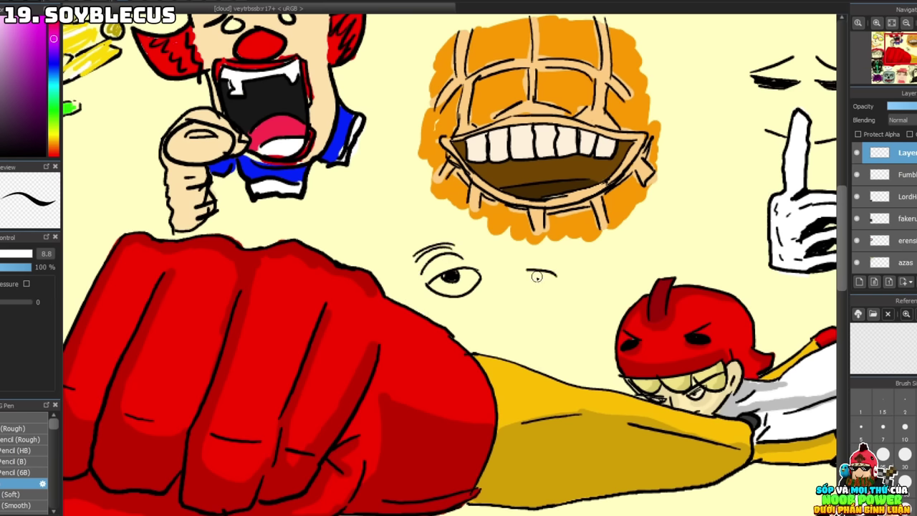
drag(526, 276, 564, 281)
drag(427, 294, 481, 304)
drag(478, 265, 539, 261)
drag(466, 247, 527, 244)
drag(417, 262, 430, 312)
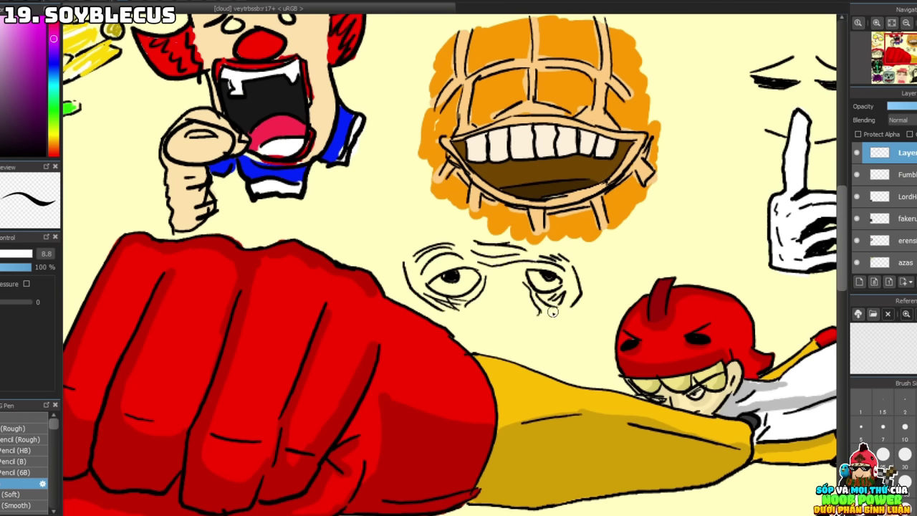
- Draw a wide nose below the half-lidded eyes and outline the head around them
drag(476, 290, 495, 321)
mouse_move(496, 327)
mouse_down()
mouse_move(538, 293)
mouse_move(538, 349)
mouse_up()
drag(530, 349, 458, 337)
drag(402, 254, 451, 233)
drag(405, 236, 504, 225)
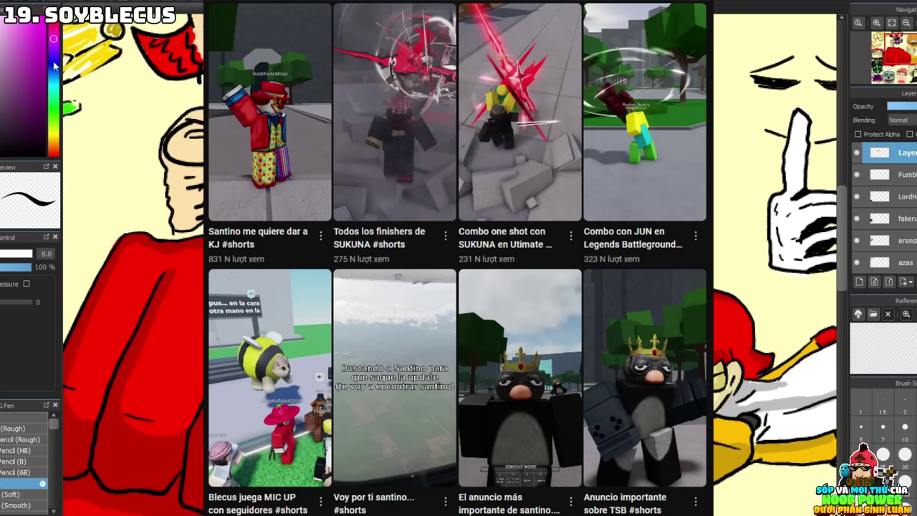
- Fill the new character's nose with orange
drag(53, 132, 53, 152)
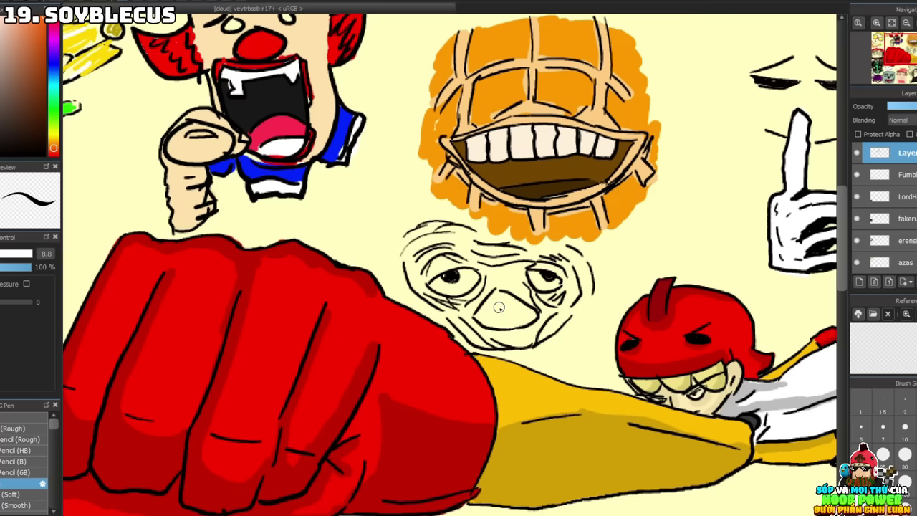
mouse_move(502, 301)
mouse_down()
mouse_move(487, 319)
mouse_move(502, 318)
mouse_up()
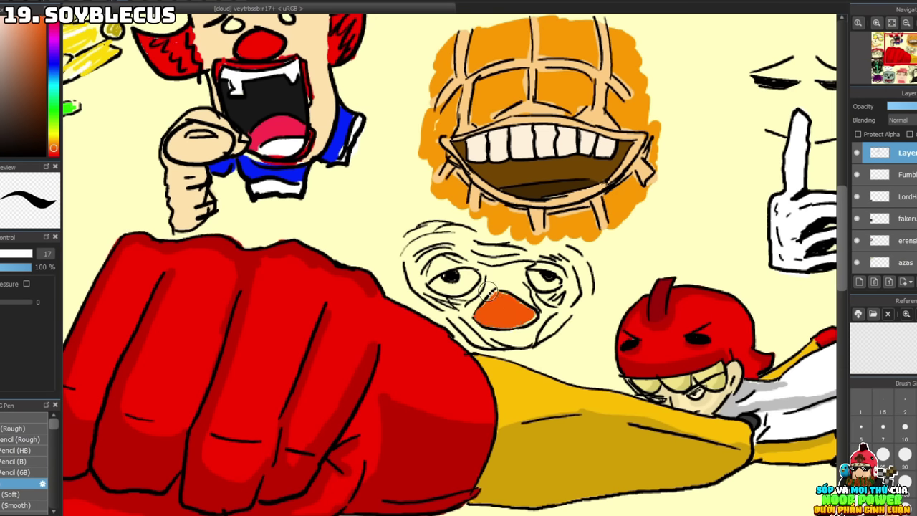
- Undo the last strokes, then shade the wrinkled orange-nosed head with soft dark grey and paint both half-lidded eyes white
key(ctrl+z)
key(ctrl+z)
key(ctrl+z)
click(21, 424)
mouse_move(430, 230)
mouse_down()
mouse_move(559, 316)
mouse_move(430, 329)
mouse_move(473, 272)
mouse_move(487, 283)
mouse_up()
scroll(473, 272, up, 3)
key(p)
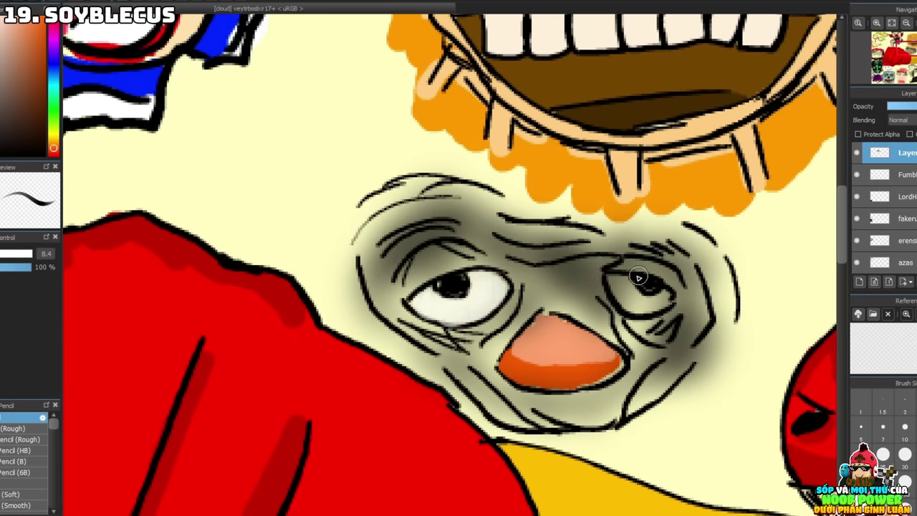
drag(624, 275, 660, 305)
scroll(451, 276, down, 3)
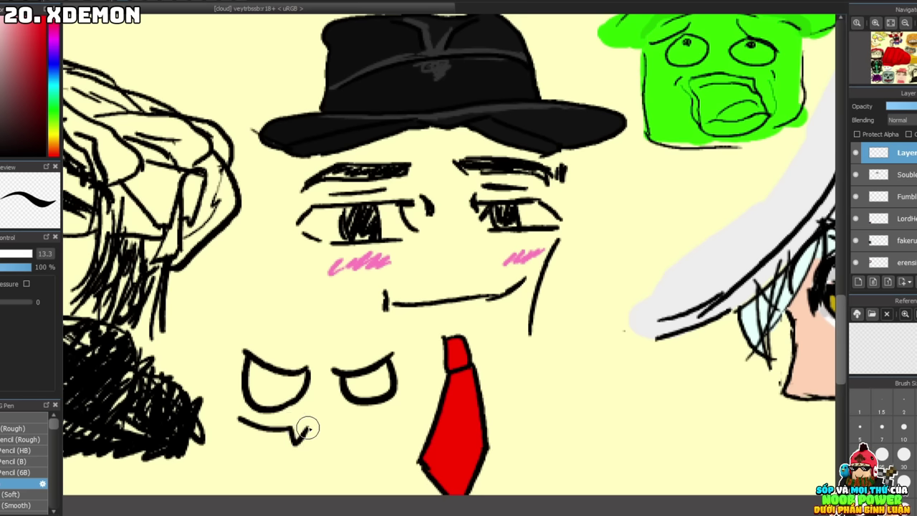
- Draw a fanged grin below the two slanted eyes, then outline a round head with a horned hood beside the red tie
mouse_move(307, 425)
mouse_down()
mouse_move(364, 431)
mouse_move(389, 419)
mouse_up()
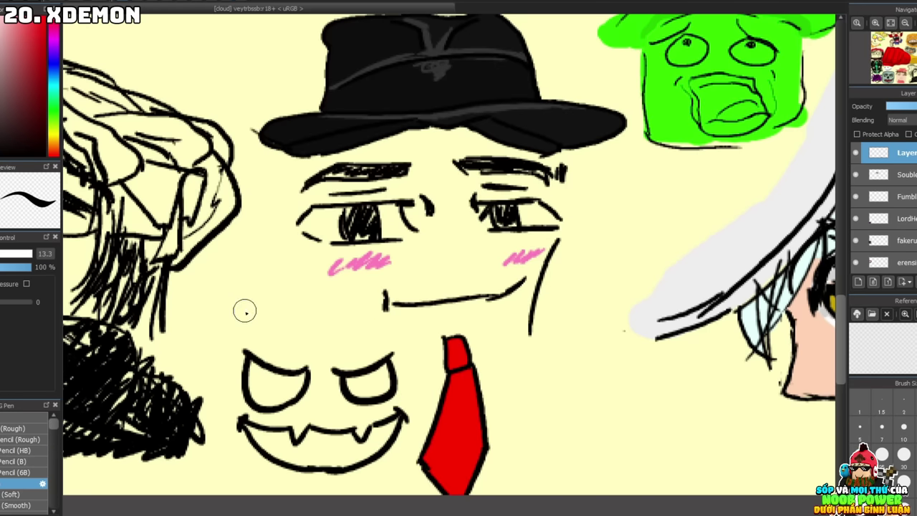
drag(276, 328, 233, 487)
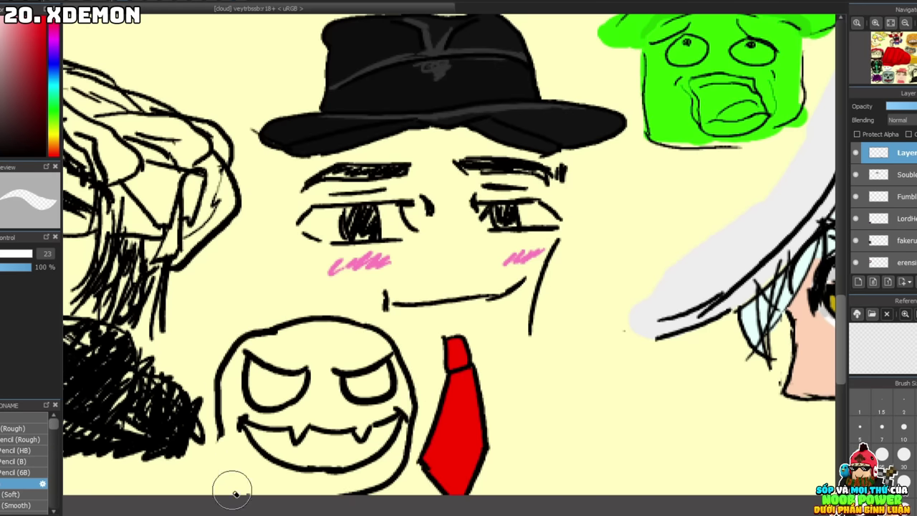
drag(240, 313, 352, 287)
drag(212, 340, 229, 285)
drag(281, 250, 245, 321)
drag(215, 337, 205, 493)
- Add a new layer and colour the fanged demon's head dark grey and its hood red
click(859, 282)
mouse_move(244, 336)
mouse_down()
mouse_move(394, 430)
mouse_move(316, 487)
mouse_up()
drag(227, 286, 209, 459)
drag(316, 301, 367, 311)
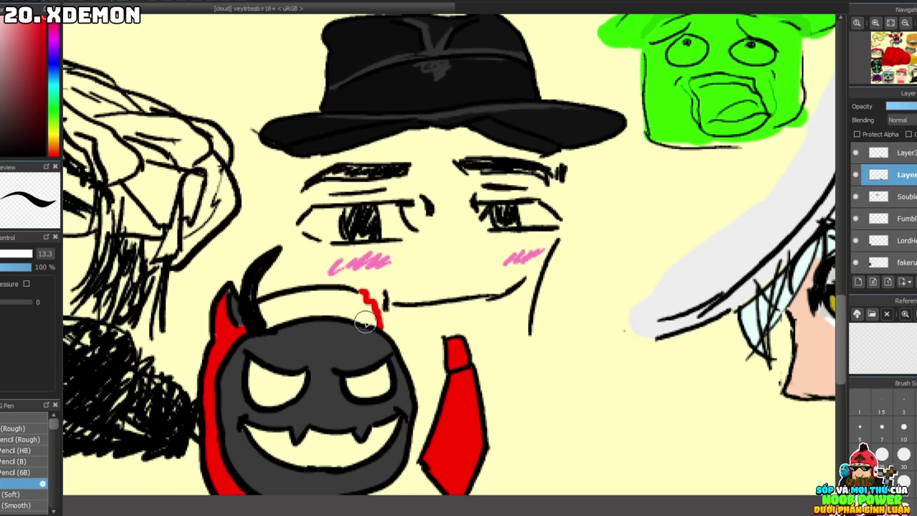
drag(266, 315, 373, 301)
- Fill the demon's eyes and mouth with red and finish the red hood with darker shading
scroll(373, 301, down, 3)
drag(215, 409, 336, 416)
scroll(82, 81, up, 3)
scroll(82, 81, down, 3)
mouse_move(322, 316)
mouse_down()
mouse_move(221, 390)
mouse_move(403, 380)
mouse_move(374, 466)
mouse_up()
scroll(374, 466, down, 3)
scroll(637, 484, up, 1)
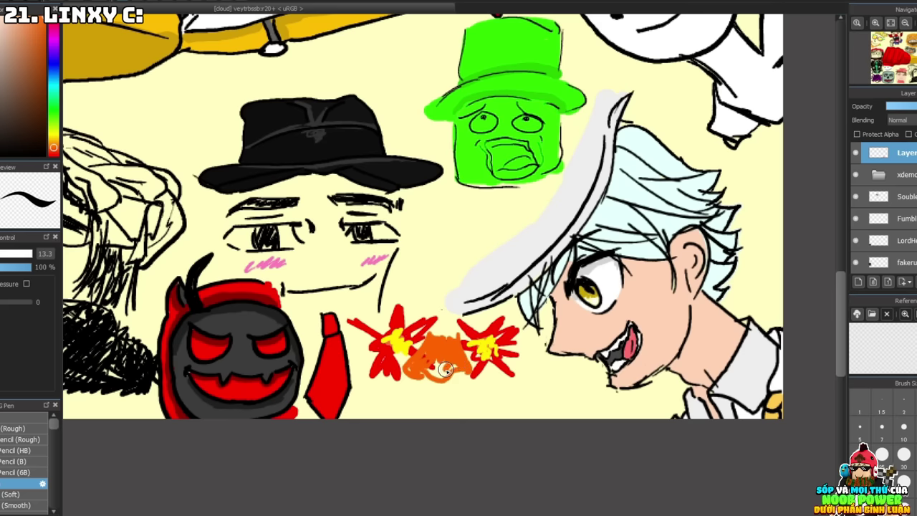
- Finish the orange nose between the two explosion eyes and add an orange mouth line beneath it
mouse_move(445, 370)
mouse_down()
mouse_move(430, 369)
mouse_move(445, 366)
mouse_move(440, 340)
mouse_up()
mouse_move(414, 380)
mouse_down()
mouse_move(454, 379)
mouse_move(473, 367)
mouse_move(482, 340)
mouse_up()
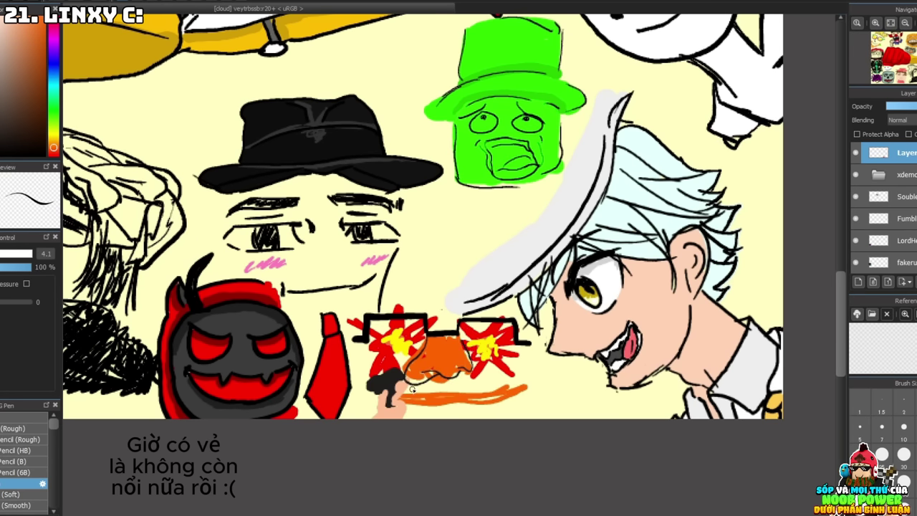
scroll(413, 388, down, 3)
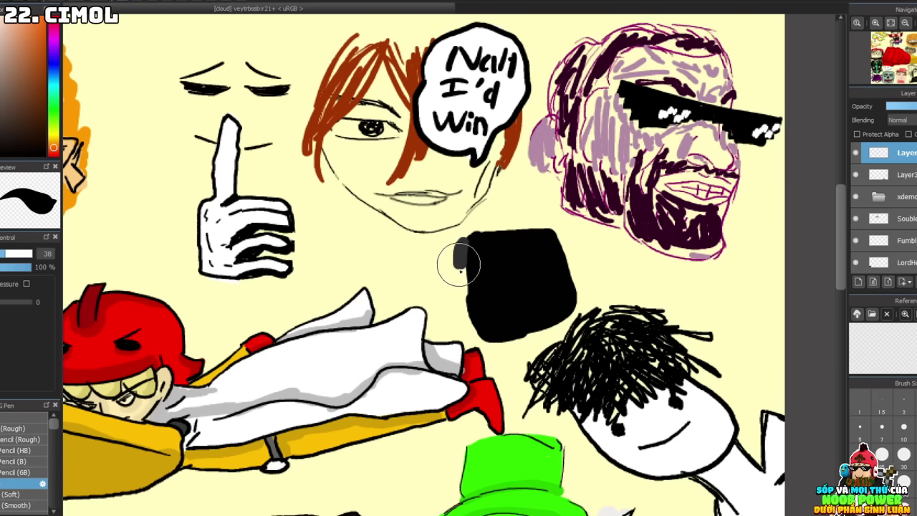
- Paint grey sides and a grey brimmed hat on the black head, adding magenta stripes and a magenta and white outline
mouse_move(463, 260)
mouse_down()
mouse_move(480, 348)
mouse_move(520, 343)
mouse_move(549, 309)
mouse_move(502, 346)
mouse_up()
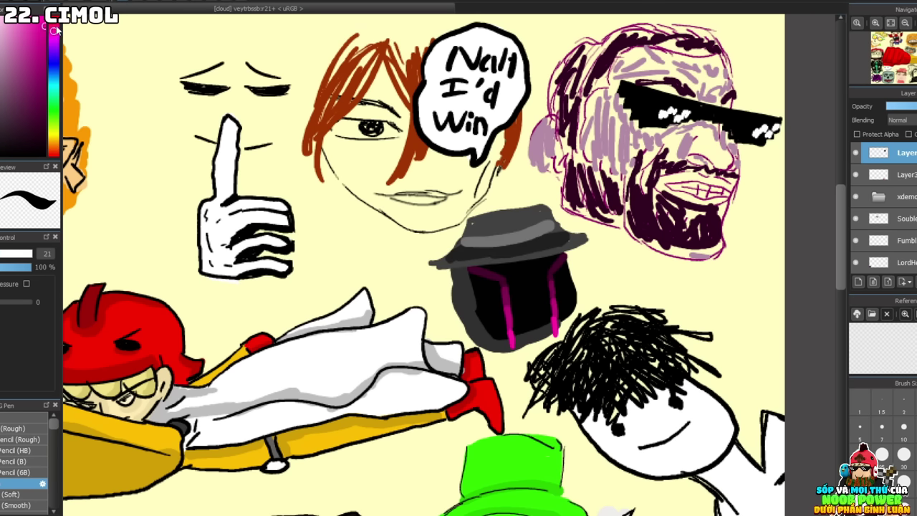
mouse_move(449, 271)
mouse_down()
mouse_move(460, 317)
mouse_move(524, 345)
mouse_move(586, 232)
mouse_move(433, 269)
mouse_move(567, 217)
mouse_move(541, 348)
mouse_up()
click(43, 98)
drag(476, 209, 577, 228)
mouse_move(438, 215)
mouse_down()
mouse_move(495, 344)
mouse_move(577, 251)
mouse_up()
key(ctrl+minus)
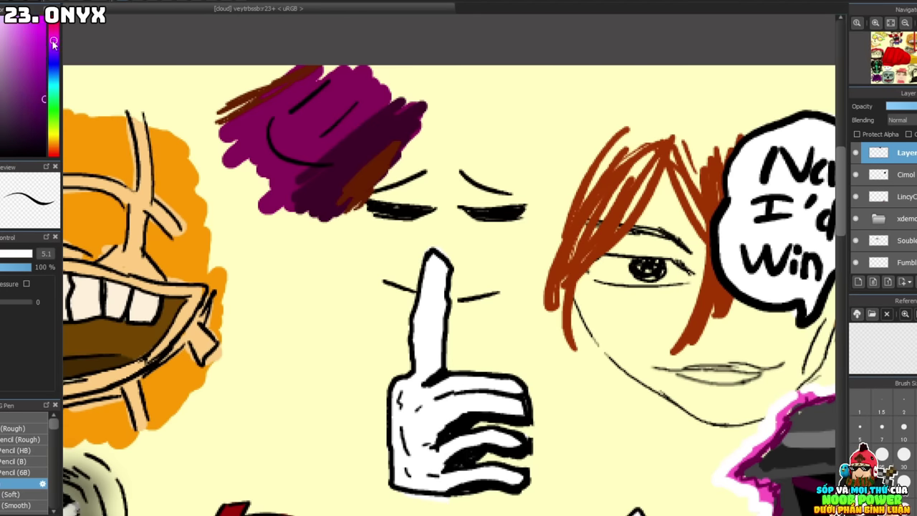
- Paint a light pink face with a simple smile and two line eyes over the purple hair at the canvas edge
scroll(287, 104, down, 3)
scroll(286, 104, up, 3)
drag(287, 104, 358, 158)
drag(322, 100, 351, 136)
scroll(528, 381, down, 3)
scroll(448, 266, up, 3)
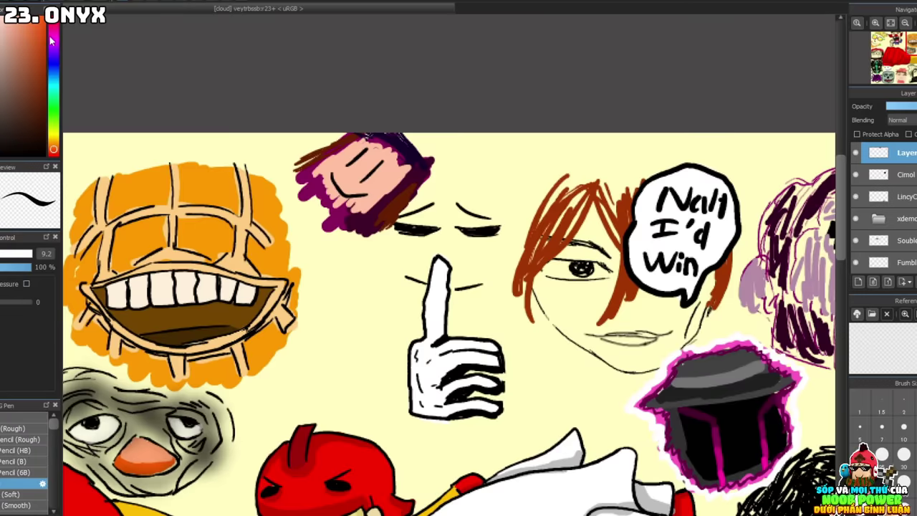
- Outline the purple-haired head in a dark colour and clean up the edge of its pink face
drag(222, 150, 290, 215)
mouse_move(251, 179)
mouse_down()
mouse_move(327, 72)
mouse_move(332, 221)
mouse_move(222, 122)
mouse_up()
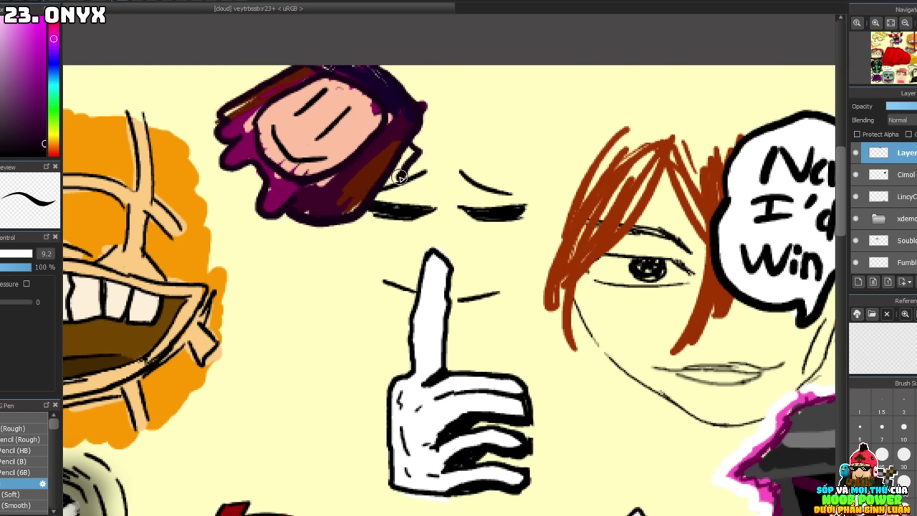
drag(236, 79, 408, 165)
mouse_move(308, 193)
mouse_down()
mouse_move(389, 121)
mouse_move(378, 178)
mouse_move(286, 189)
mouse_move(247, 117)
mouse_move(258, 97)
mouse_up()
scroll(333, 85, down, 2)
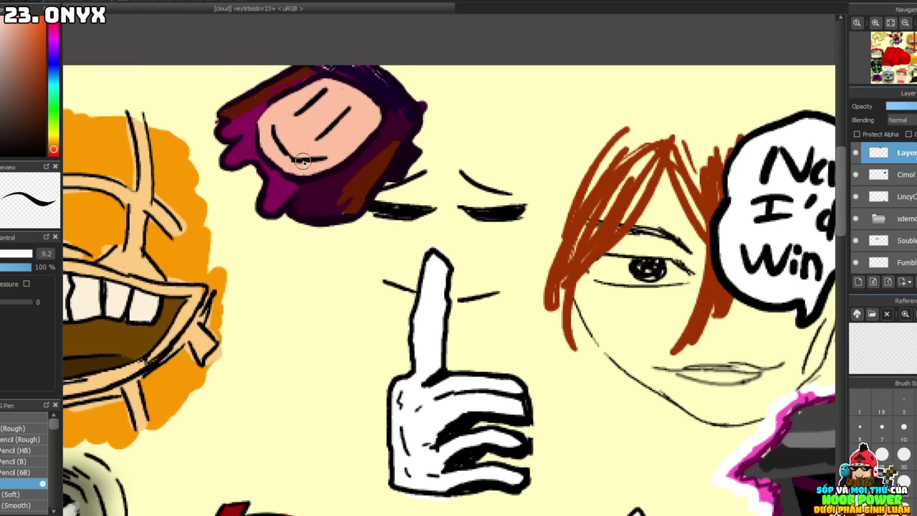
scroll(409, 215, down, 2)
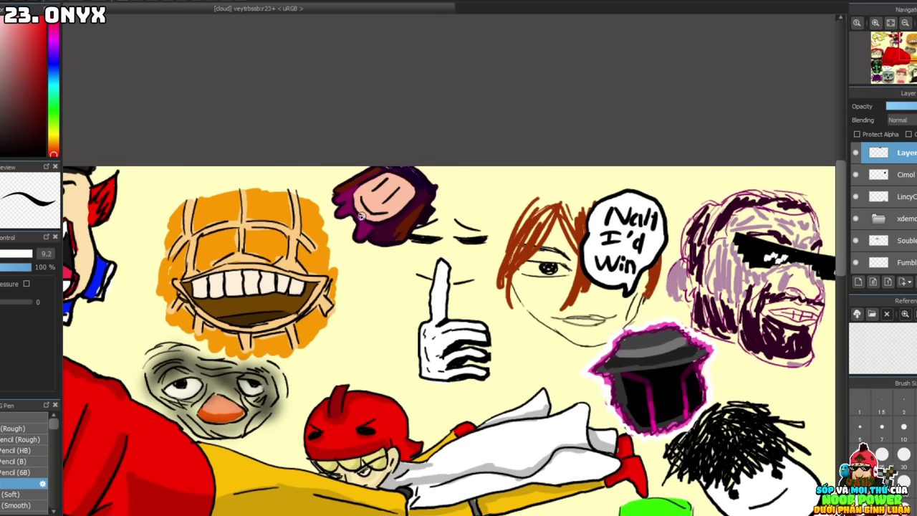
- Move the purple-haired head slightly towards the waffle face, away from the sleepy eyes
key(ctrl+t)
drag(409, 175, 400, 176)
key(Return)
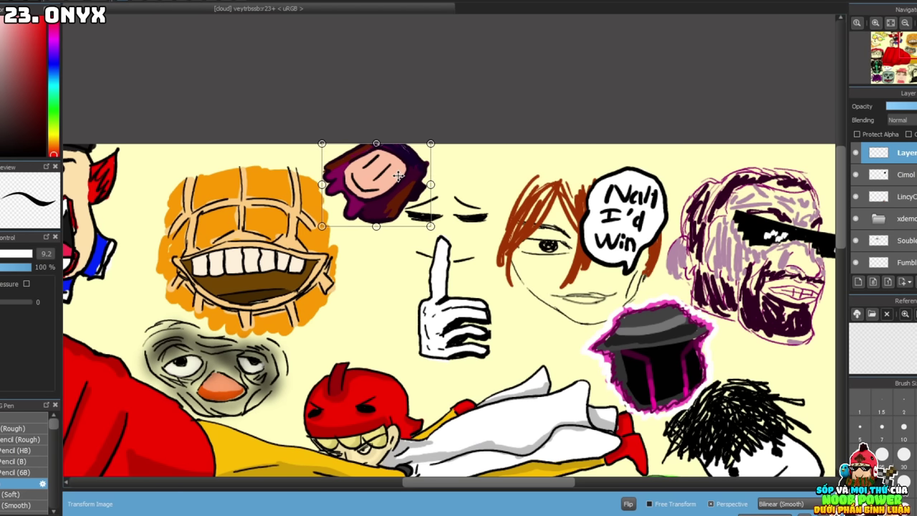
scroll(446, 297, up, 1)
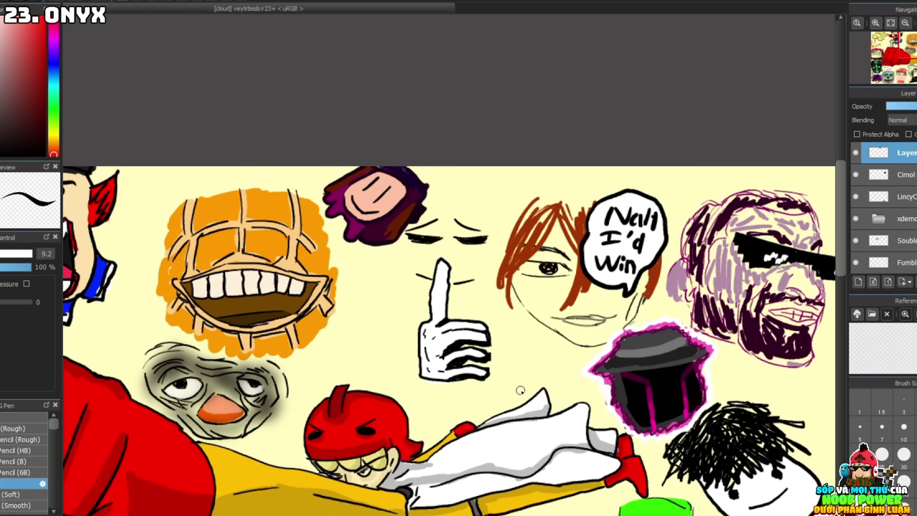
- Enlarge the small smiling face with black sunglasses and place it between the waffle mouth and the raised finger
scroll(523, 392, up, 1)
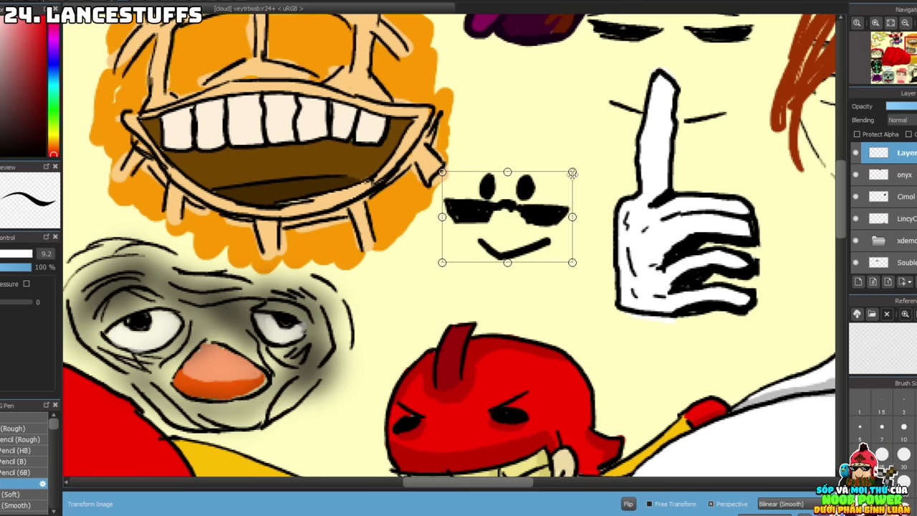
drag(573, 174, 590, 131)
key(Return)
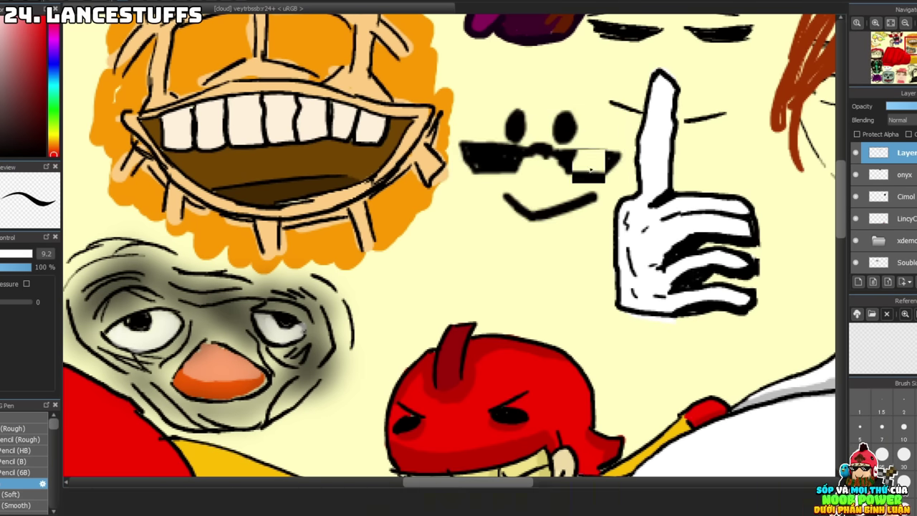
scroll(591, 169, down, 5)
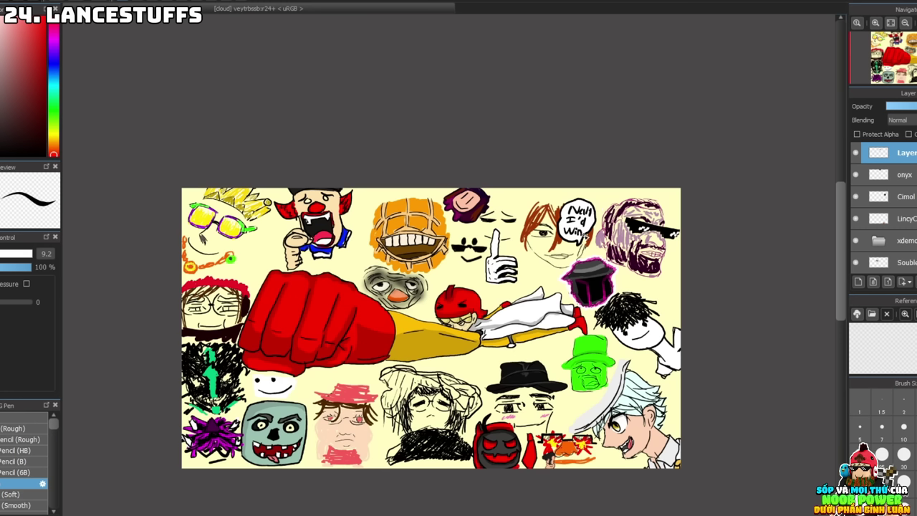
- Add a smile and brows to the black dot eyes, then paint a grey-brown head with a green, teal-brimmed hat
scroll(582, 236, up, 2)
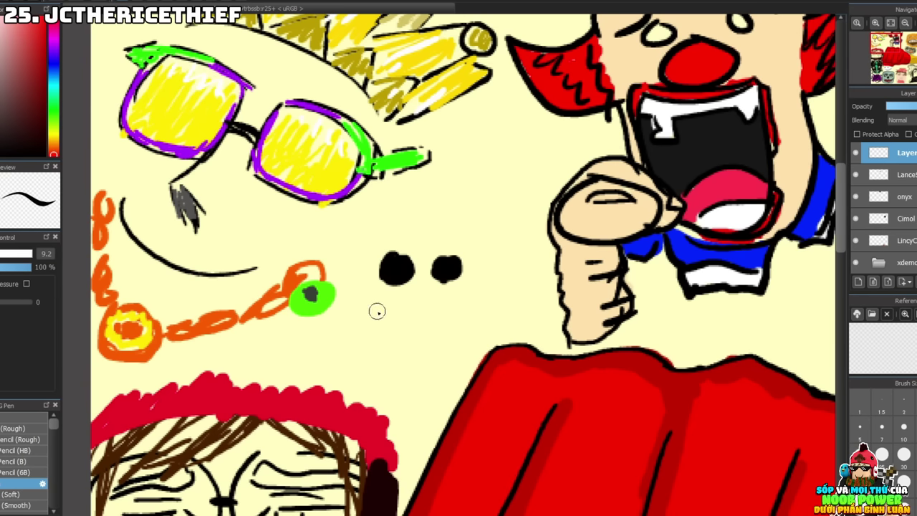
mouse_move(377, 311)
mouse_down()
mouse_move(405, 326)
mouse_move(461, 311)
mouse_move(401, 326)
mouse_move(374, 313)
mouse_up()
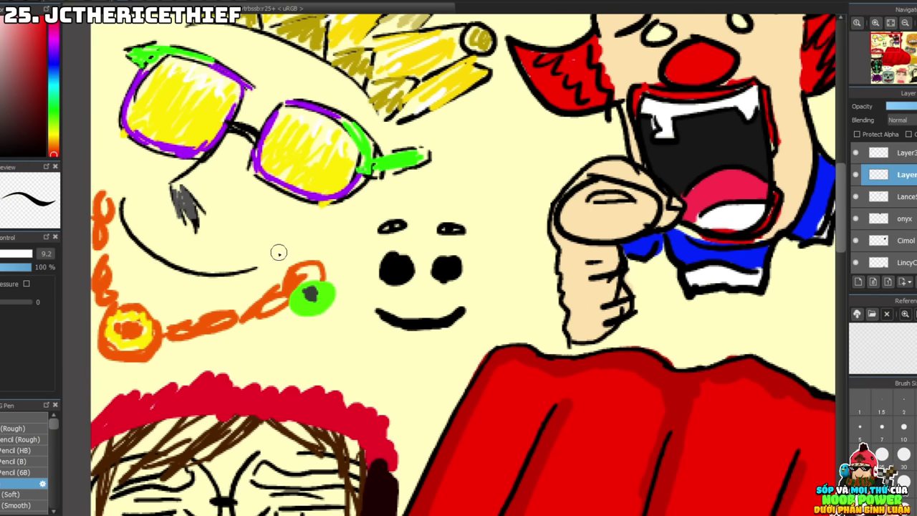
drag(387, 237, 459, 336)
drag(358, 222, 473, 352)
drag(344, 208, 498, 208)
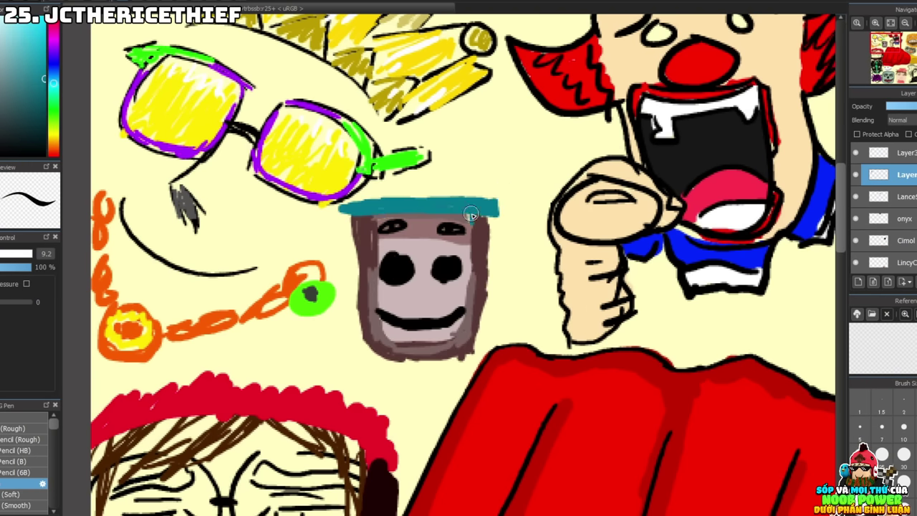
drag(373, 188, 462, 187)
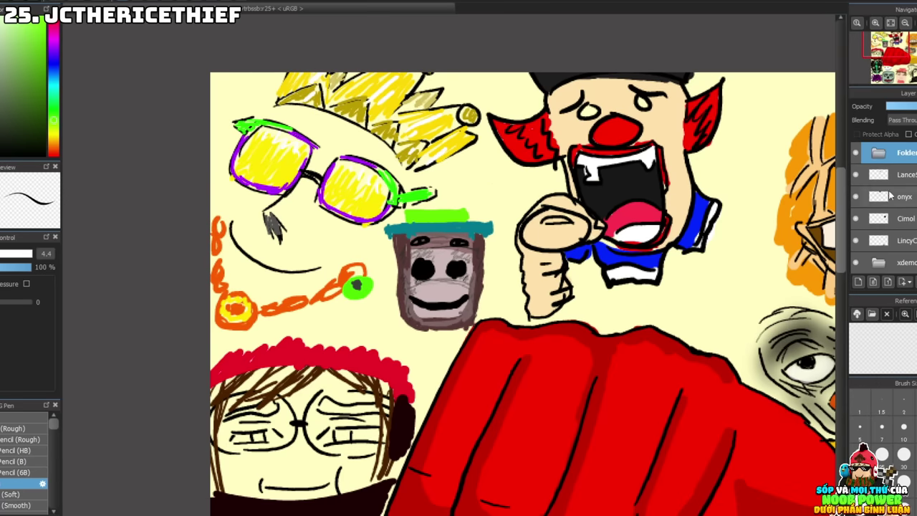
drag(506, 183, 493, 202)
mouse_move(494, 188)
mouse_down()
mouse_move(479, 205)
mouse_move(502, 210)
mouse_move(510, 202)
mouse_move(514, 215)
mouse_up()
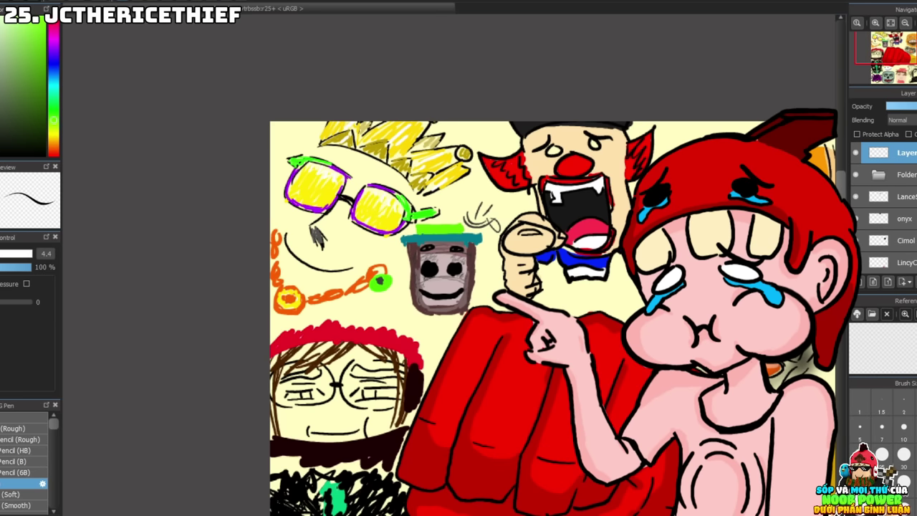
key(ctrl+plus)
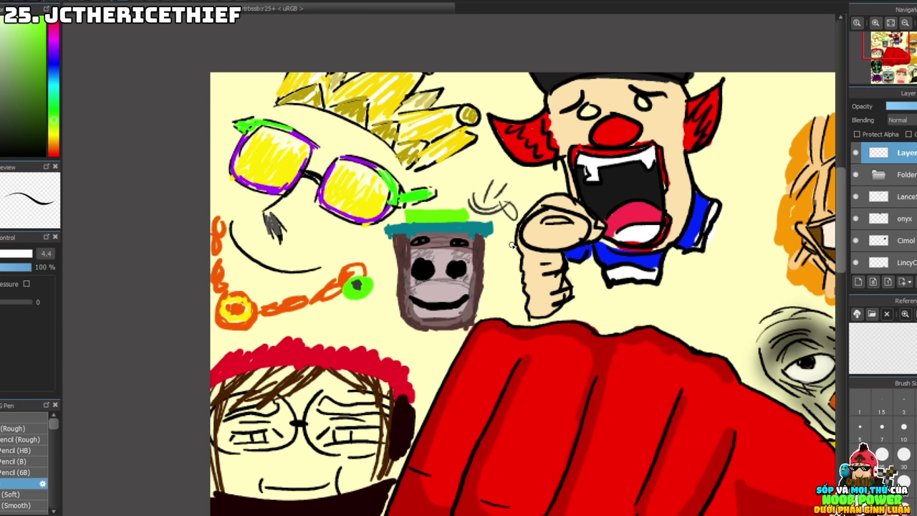
key(ctrl+z)
key(ctrl+z)
key(ctrl+z)
key(ctrl+z)
key(ctrl+z)
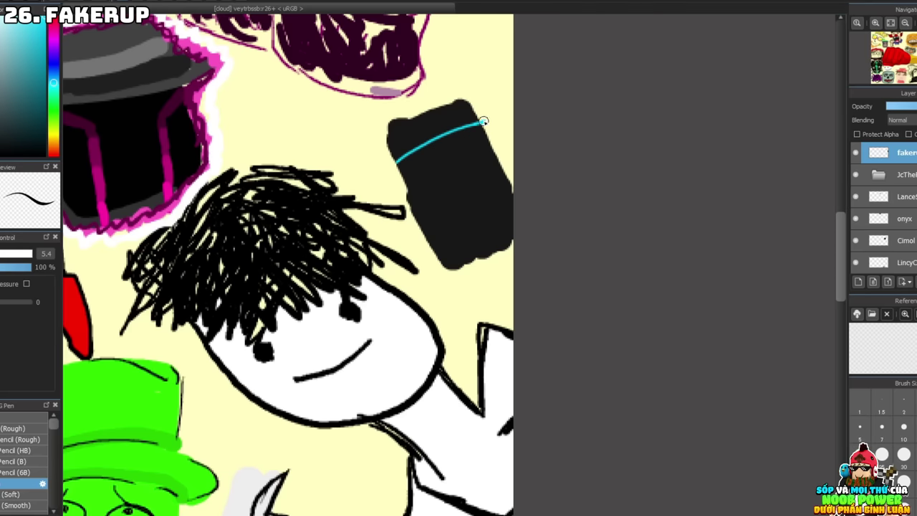
- Draw cyan and white stripes across the tilted black head, add a cyan streak below them, and edge it in blue
drag(398, 168, 493, 136)
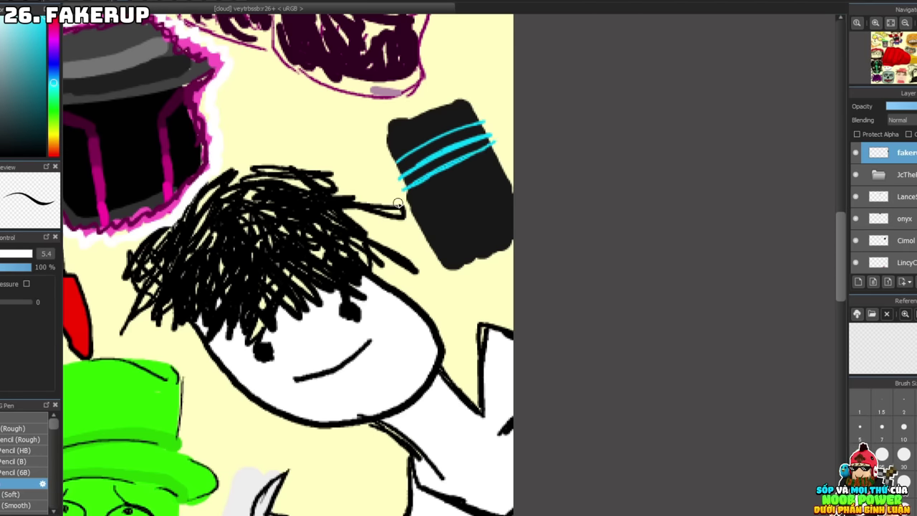
drag(437, 197, 463, 244)
mouse_move(487, 132)
mouse_down()
mouse_move(426, 183)
mouse_move(487, 129)
mouse_up()
drag(405, 168, 495, 188)
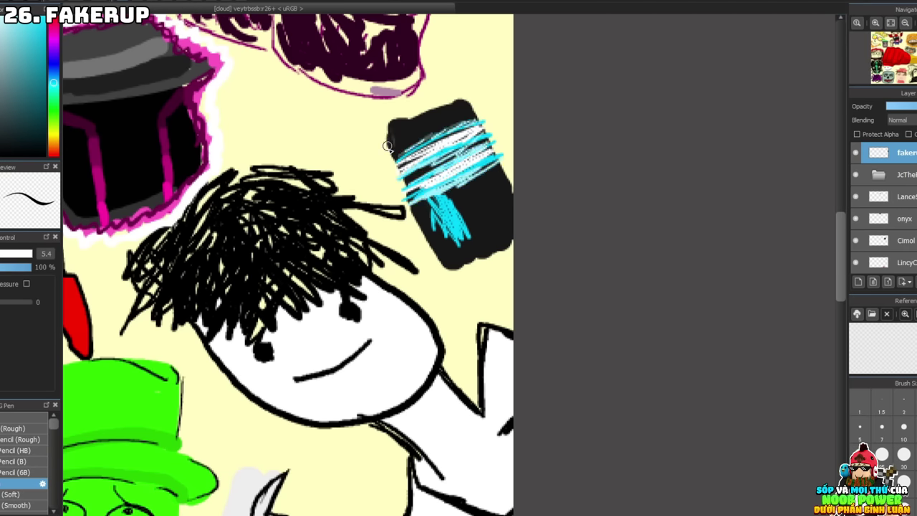
mouse_move(391, 136)
mouse_down()
mouse_move(444, 251)
mouse_move(479, 113)
mouse_move(443, 276)
mouse_up()
click(53, 71)
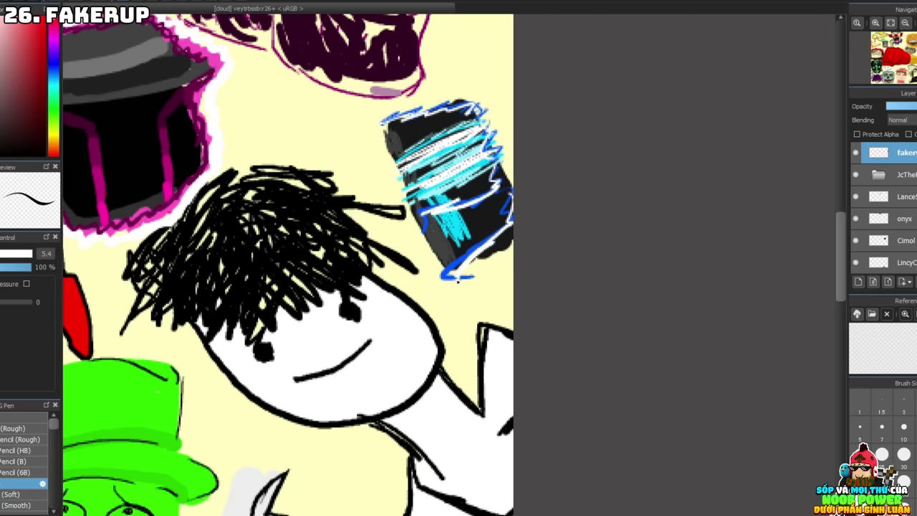
- Airbrush soft white highlights over the stripes and along the edges of the tilted black head
scroll(25, 458, down, 3)
click(27, 415)
key(bracketleft)
key(bracketleft)
key(bracketleft)
key(bracketleft)
key(bracketleft)
drag(394, 107, 502, 194)
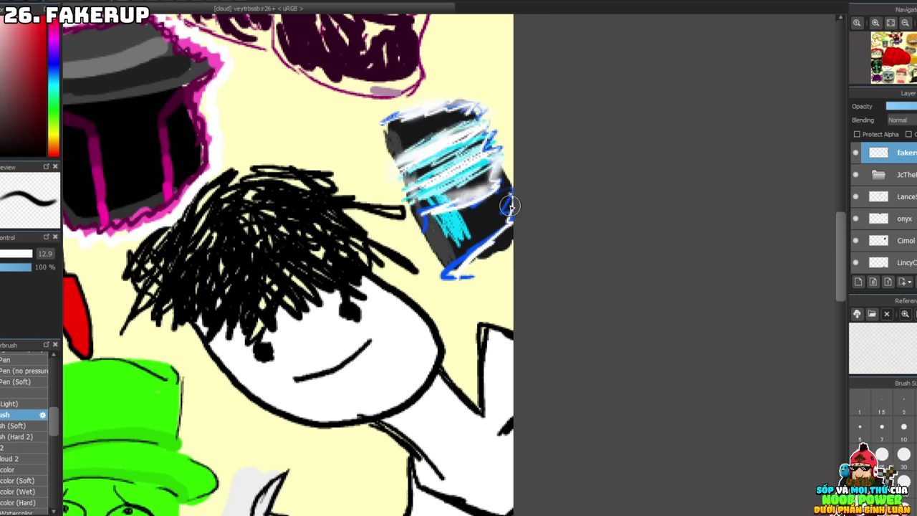
drag(494, 194, 449, 267)
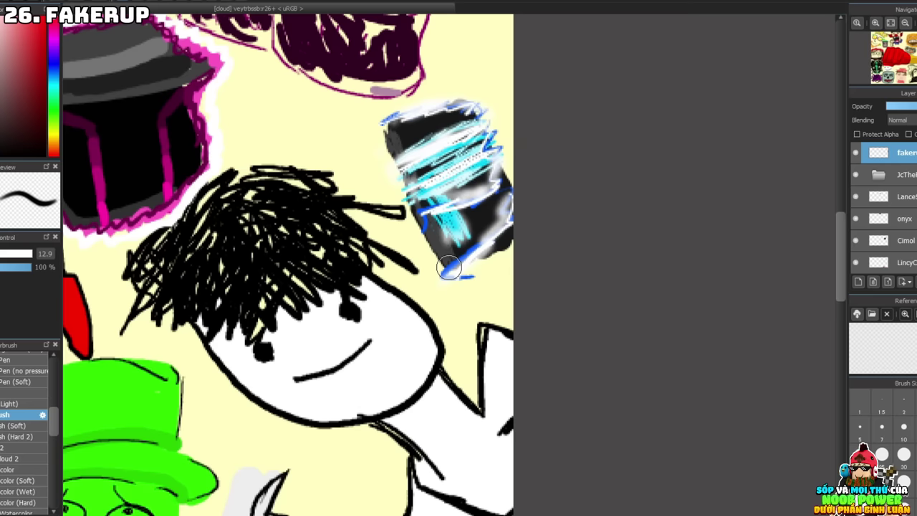
- Add a pen stroke at size 15 on the striped black head's layer and transform the layer's drawing
click(43, 45)
scroll(569, 230, up, 3)
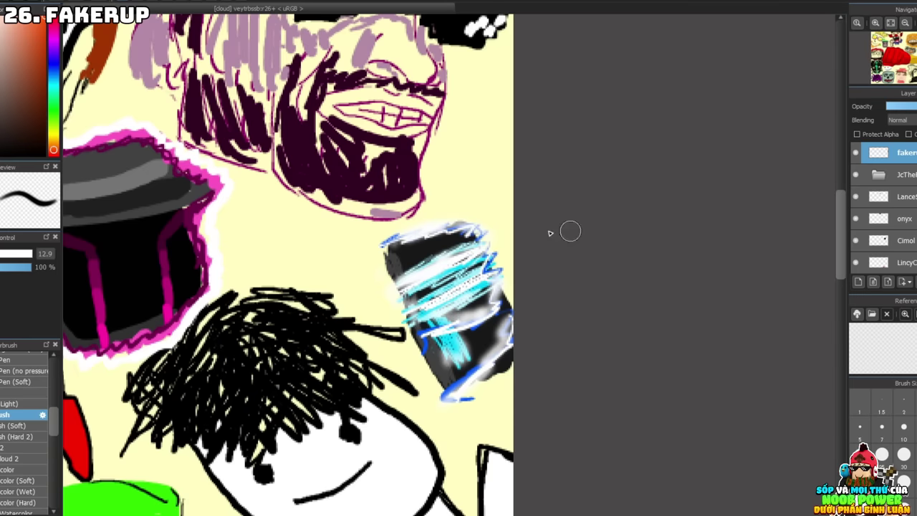
scroll(25, 409, up, 3)
click(25, 423)
mouse_move(438, 215)
mouse_down()
mouse_move(494, 154)
mouse_move(502, 158)
mouse_move(430, 208)
mouse_move(509, 158)
mouse_up()
key(ctrl+0)
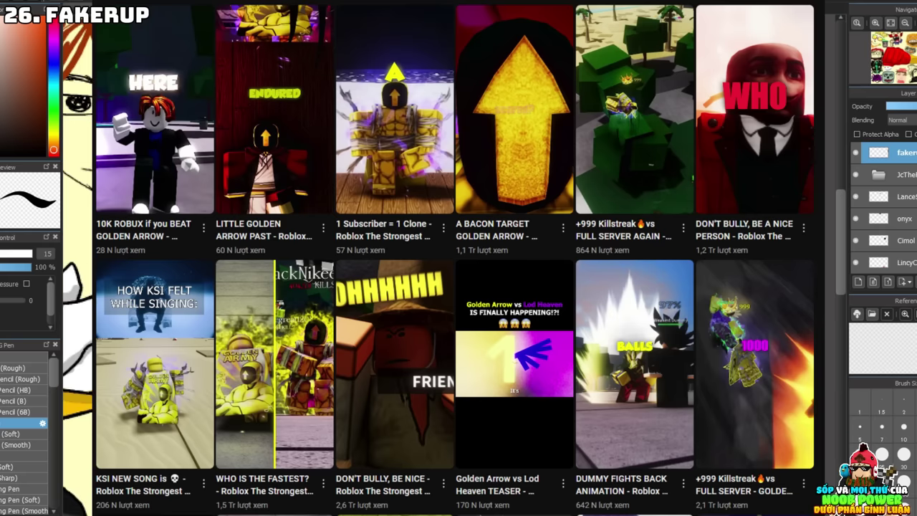
key(ctrl+t)
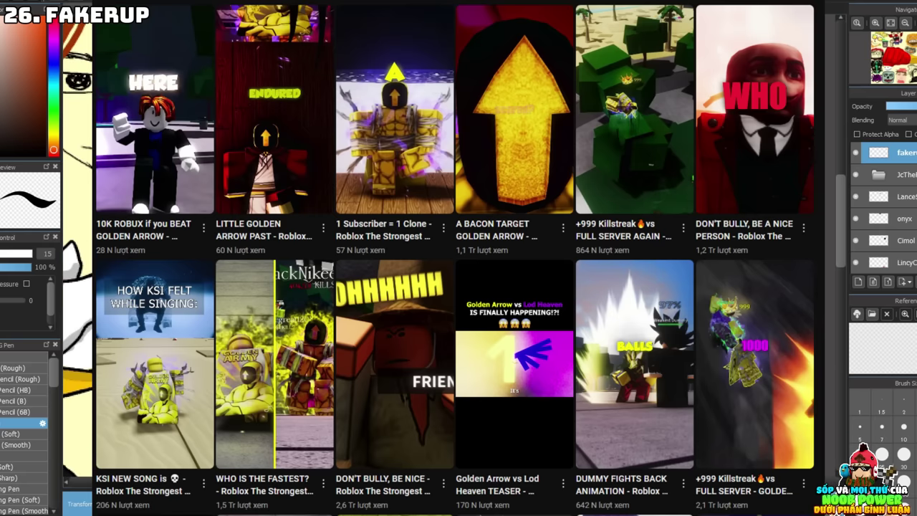
key(Return)
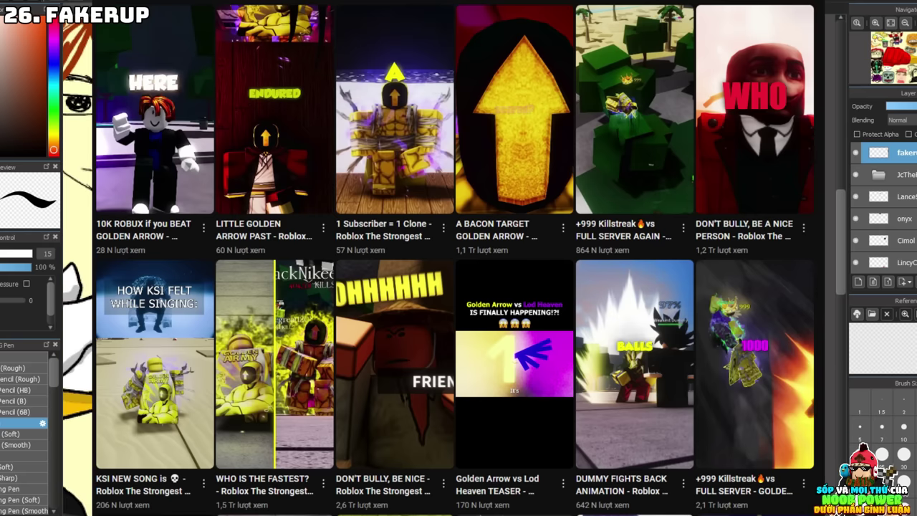
- On a new layer, doodle a tiny green figure with brown hair, a yellow-face shirt and spotted shorts, and point an arrow at it
key(ctrl+plus)
key(ctrl+plus)
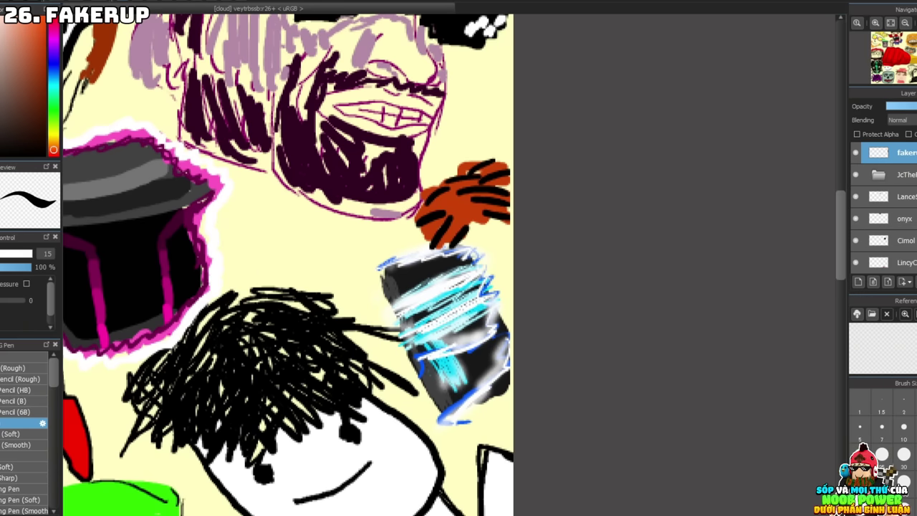
key(ctrl+minus)
key(ctrl+minus)
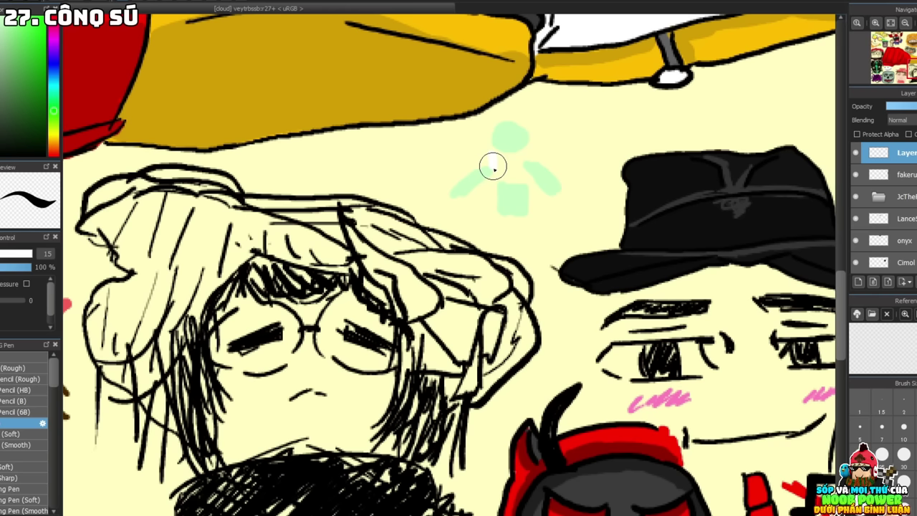
drag(492, 159, 490, 158)
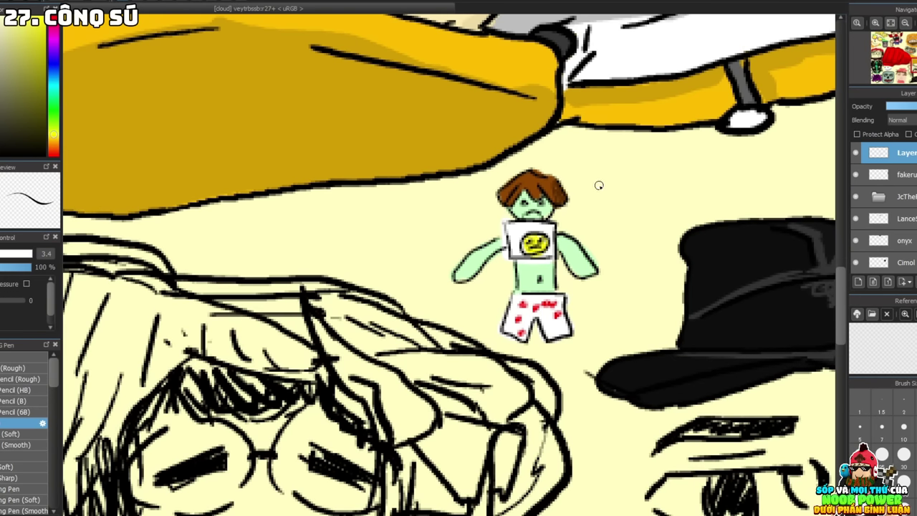
mouse_move(618, 162)
mouse_down()
mouse_move(592, 177)
mouse_move(580, 197)
mouse_up()
scroll(592, 177, down, 5)
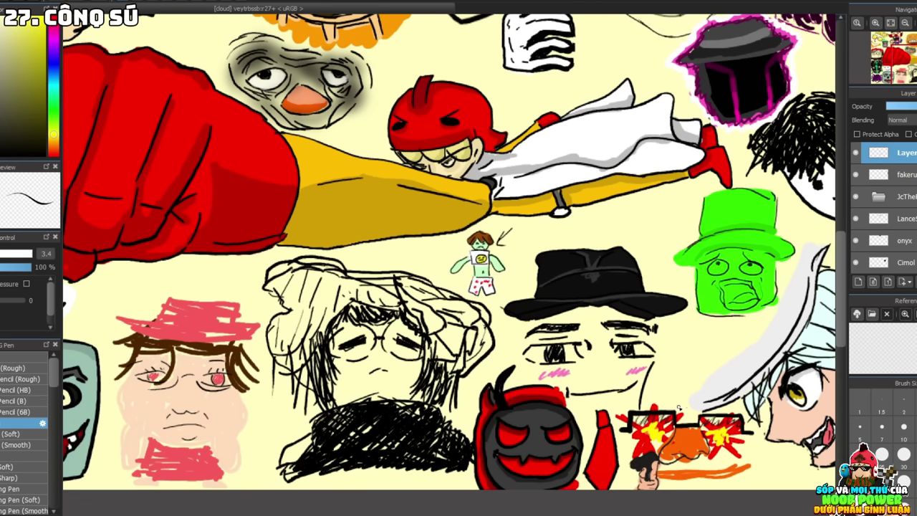
- Outline a pixelated fox above the hero's white cape at pen size 8.8 and fill it orange with white eyes and muzzle
scroll(449, 267, up, 5)
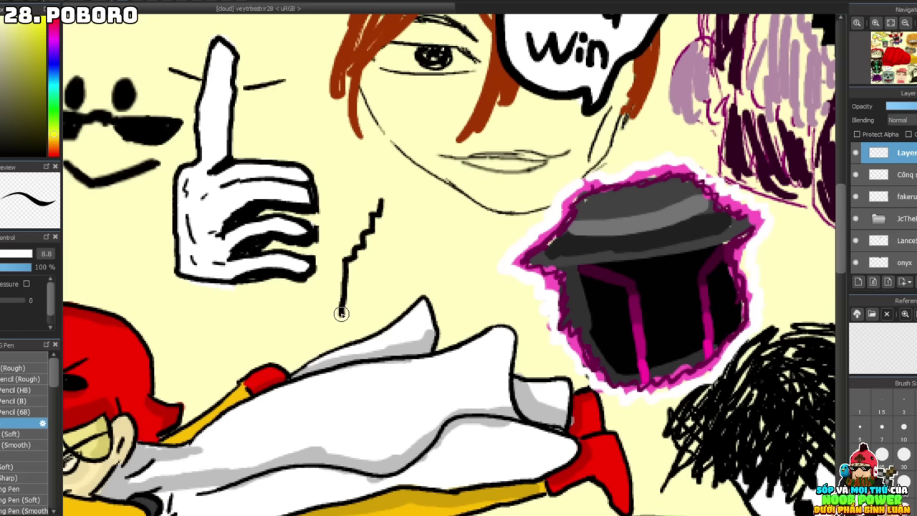
drag(338, 307, 364, 330)
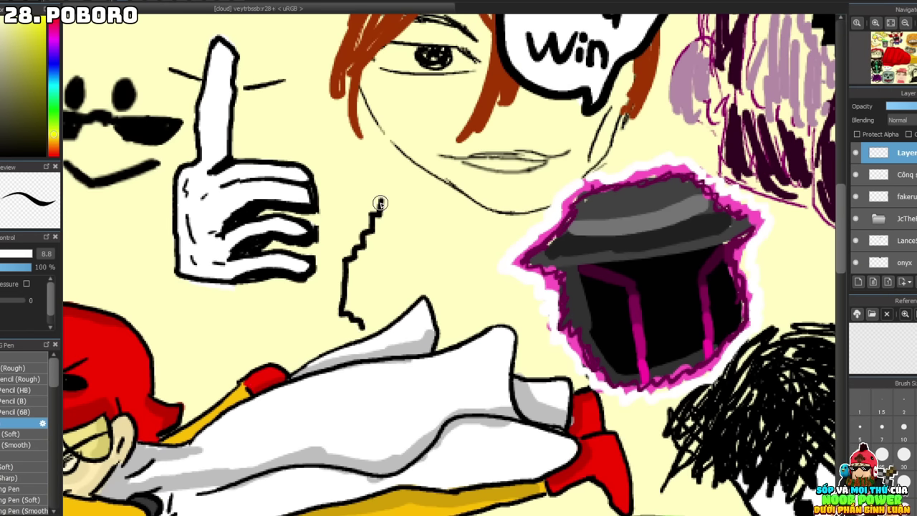
mouse_move(380, 202)
mouse_down()
mouse_move(389, 239)
mouse_move(402, 240)
mouse_move(382, 241)
mouse_move(410, 240)
mouse_move(405, 233)
mouse_move(430, 205)
mouse_up()
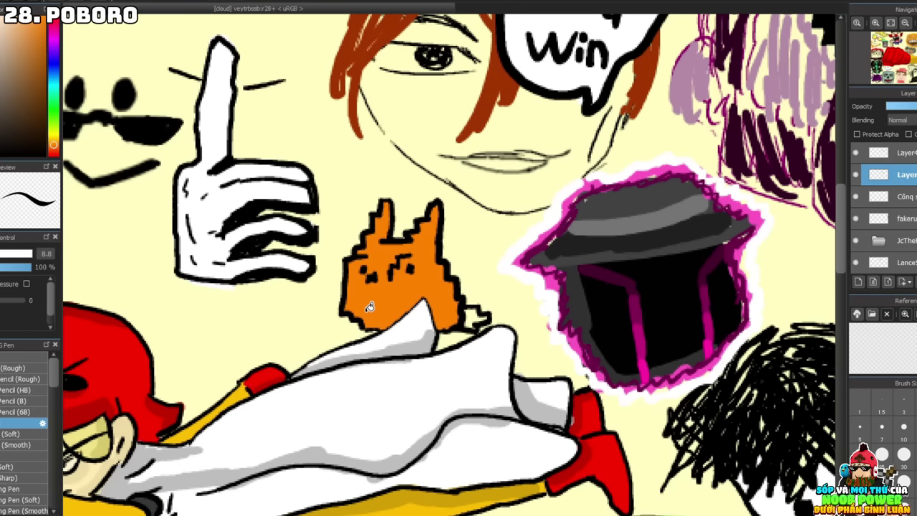
mouse_move(369, 301)
mouse_down()
mouse_move(441, 313)
mouse_move(403, 262)
mouse_move(397, 277)
mouse_move(358, 279)
mouse_up()
drag(466, 314, 479, 324)
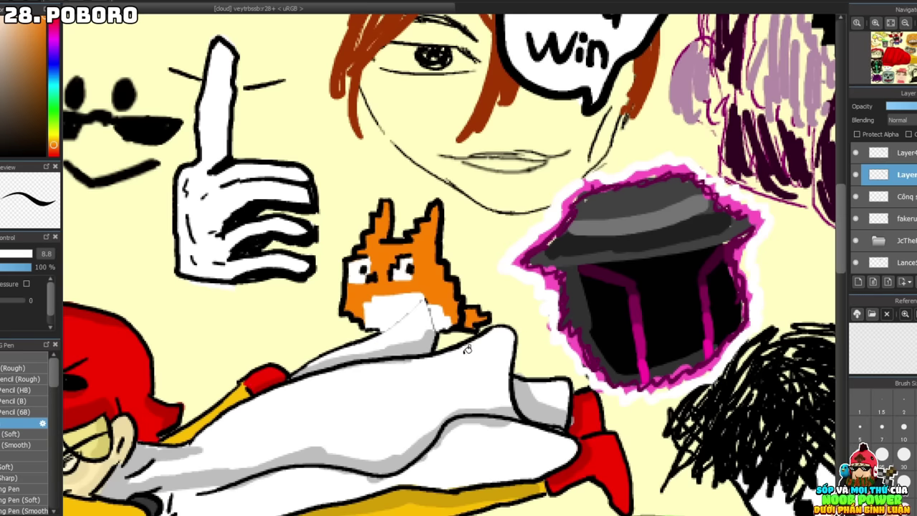
mouse_move(462, 243)
mouse_down()
mouse_move(504, 242)
mouse_move(511, 271)
mouse_up()
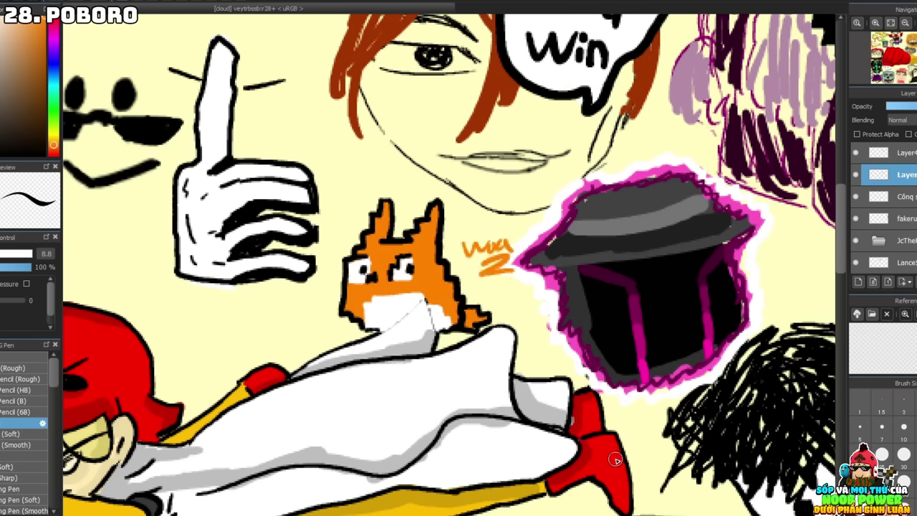
scroll(624, 471, down, 3)
scroll(616, 480, up, 3)
scroll(454, 264, down, 5)
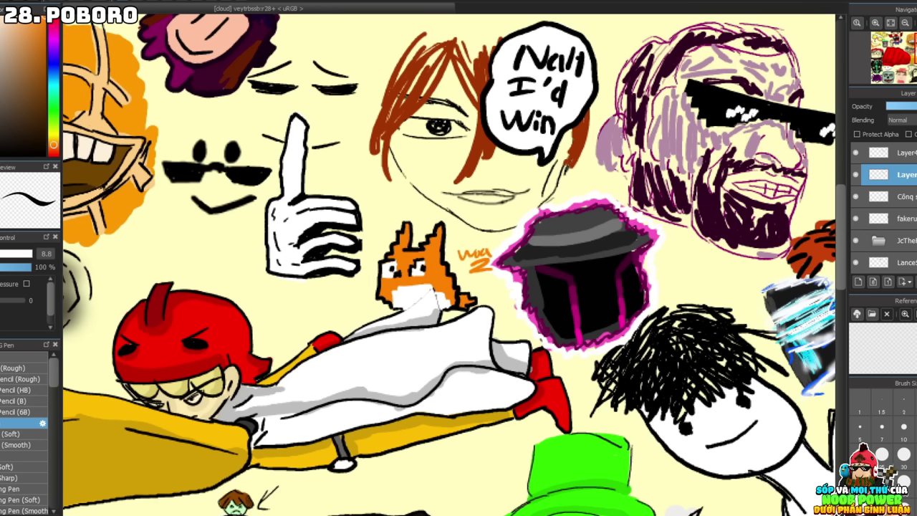
scroll(454, 265, up, 5)
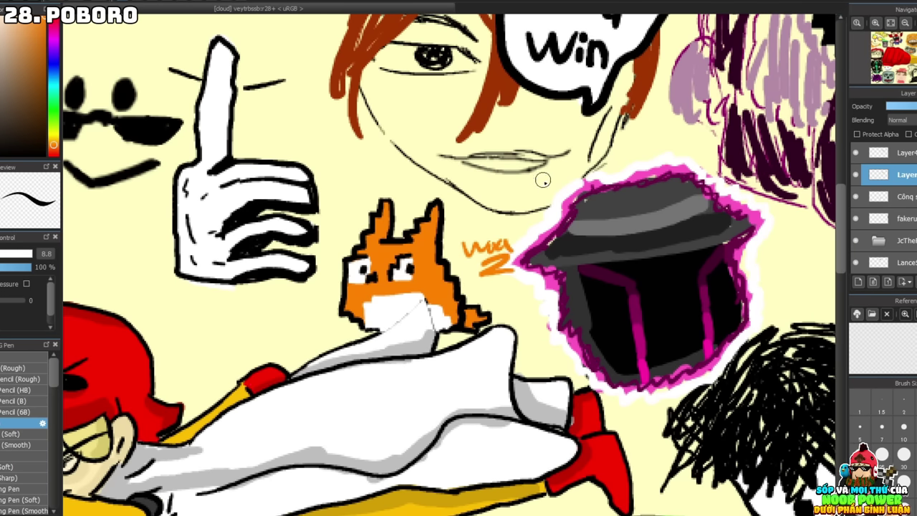
key(ctrl+z)
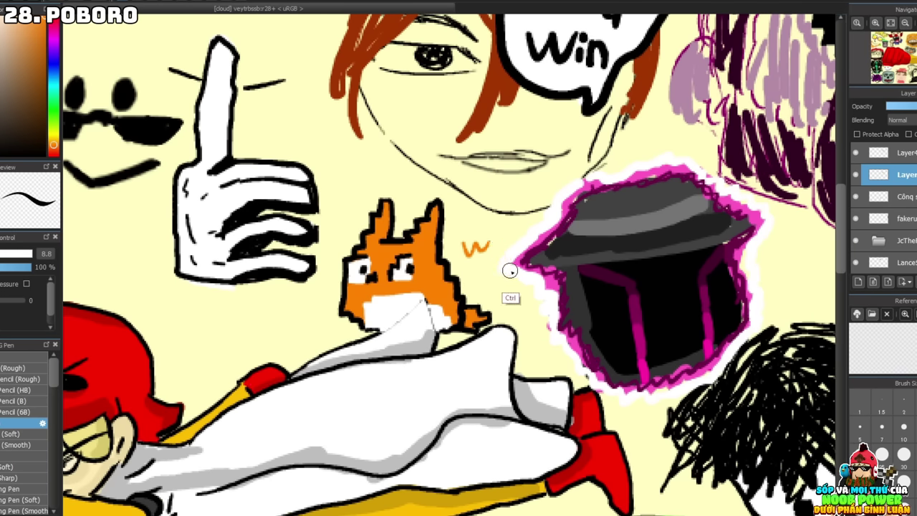
key(ctrl+z)
- Paint white highlights in the black eyes of the smug cat-mouthed face between the clown and the waffle head
scroll(466, 266, down, 2)
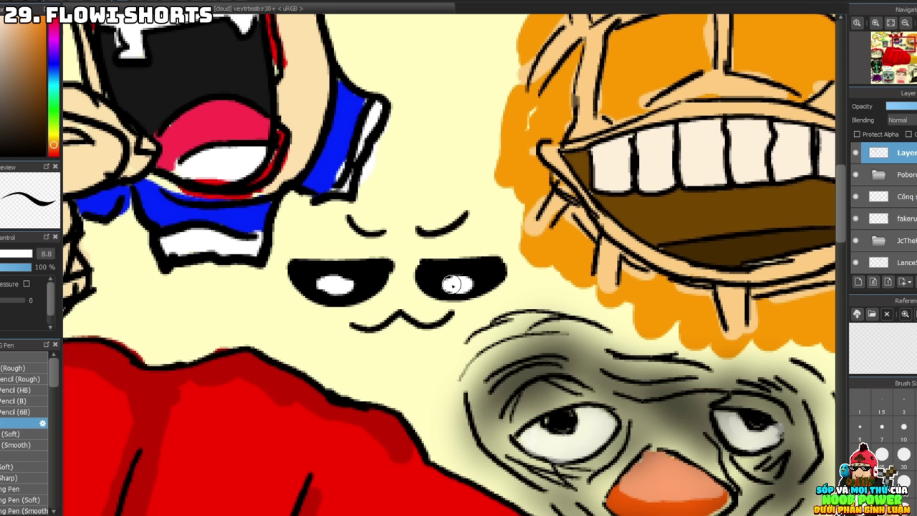
click(452, 283)
click(466, 282)
scroll(331, 284, down, 5)
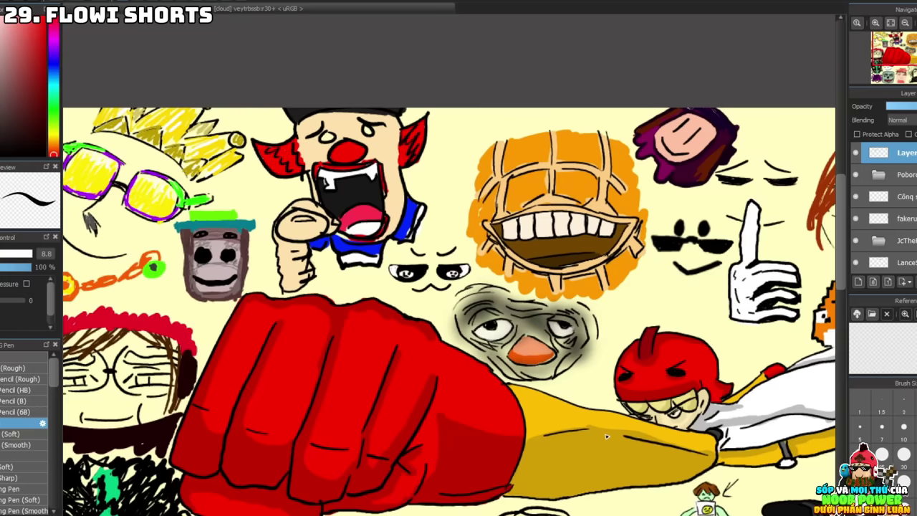
scroll(606, 435, down, 6)
- Hand-letter "Tuhzu" in black at pen size 8.8 beneath the smiling face with dark sunglasses
scroll(607, 435, up, 10)
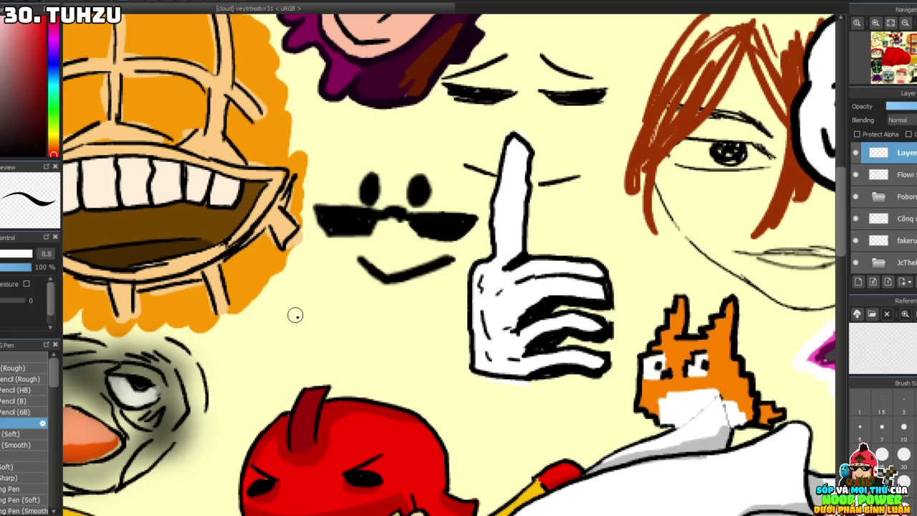
drag(293, 310, 296, 364)
mouse_move(258, 334)
mouse_down()
mouse_move(311, 307)
mouse_move(331, 310)
mouse_up()
drag(316, 326, 352, 359)
drag(358, 318, 361, 363)
mouse_move(358, 321)
mouse_down()
mouse_move(375, 344)
mouse_move(423, 359)
mouse_up()
drag(431, 329, 434, 359)
drag(457, 317, 454, 369)
click(453, 379)
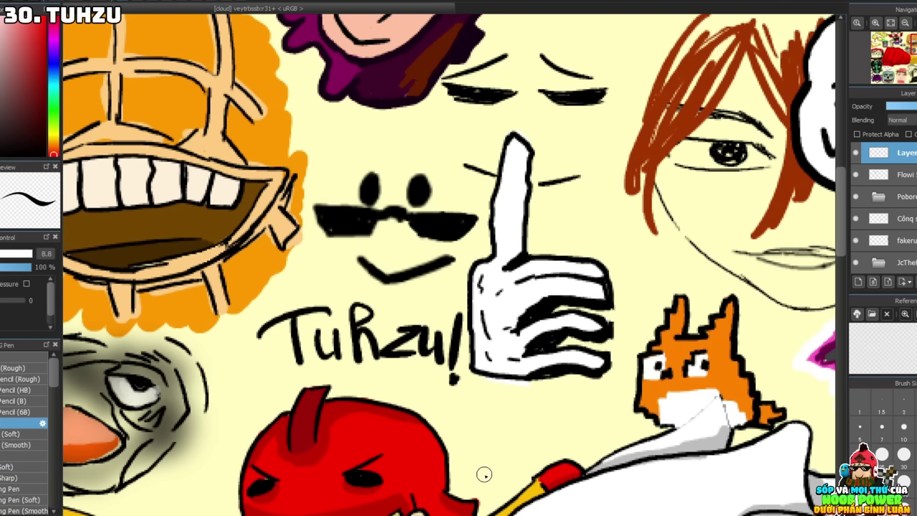
key(ctrl+z)
key(ctrl+z)
scroll(336, 381, down, 2)
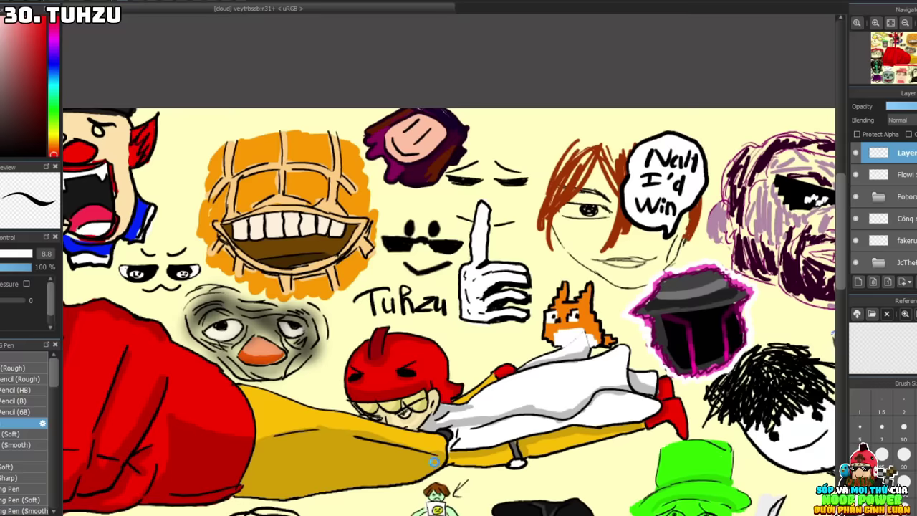
- Paint a red and pink border along the canvas edges, and sign "Noob Power" below the hero's legs at pen size 5.4
scroll(434, 462, up, 1)
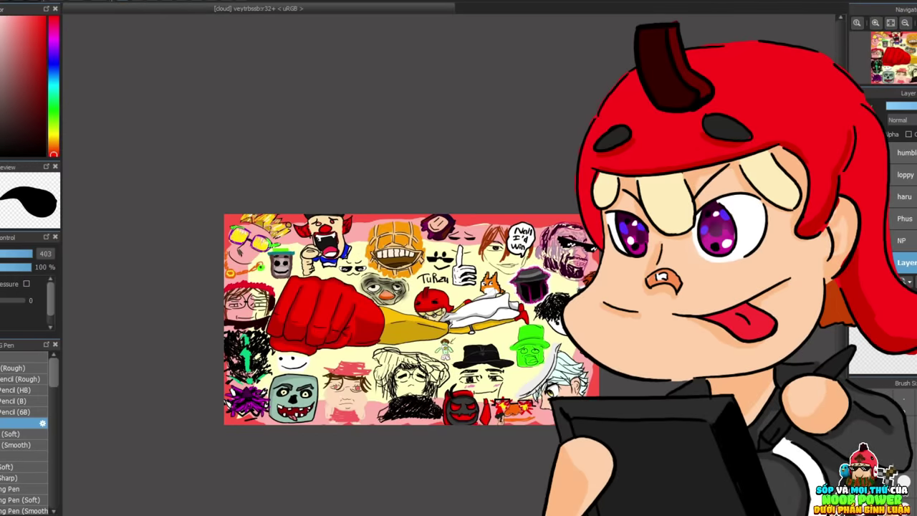
text(1.7)
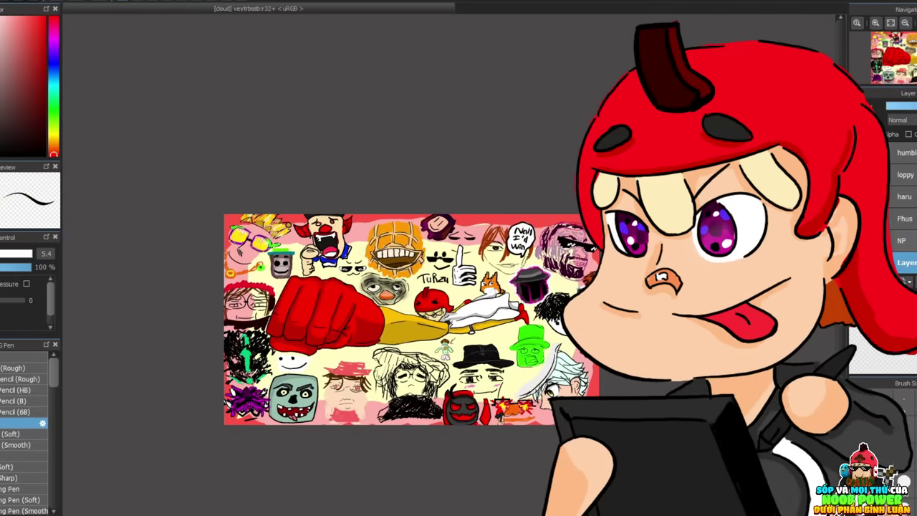
scroll(903, 208, down, 3)
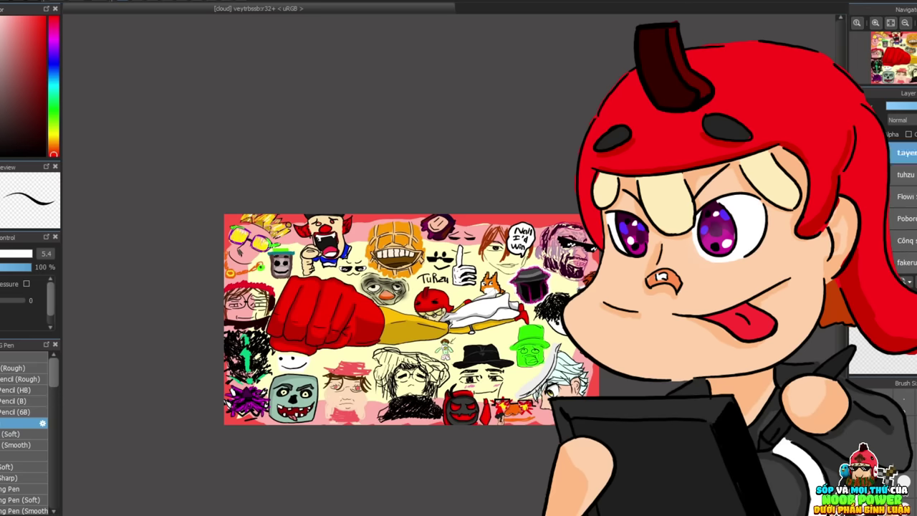
key(ctrl+plus)
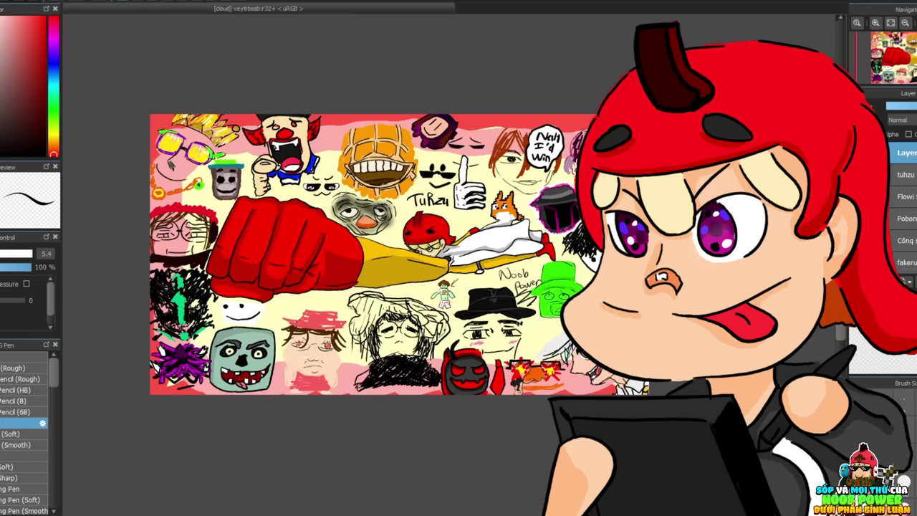